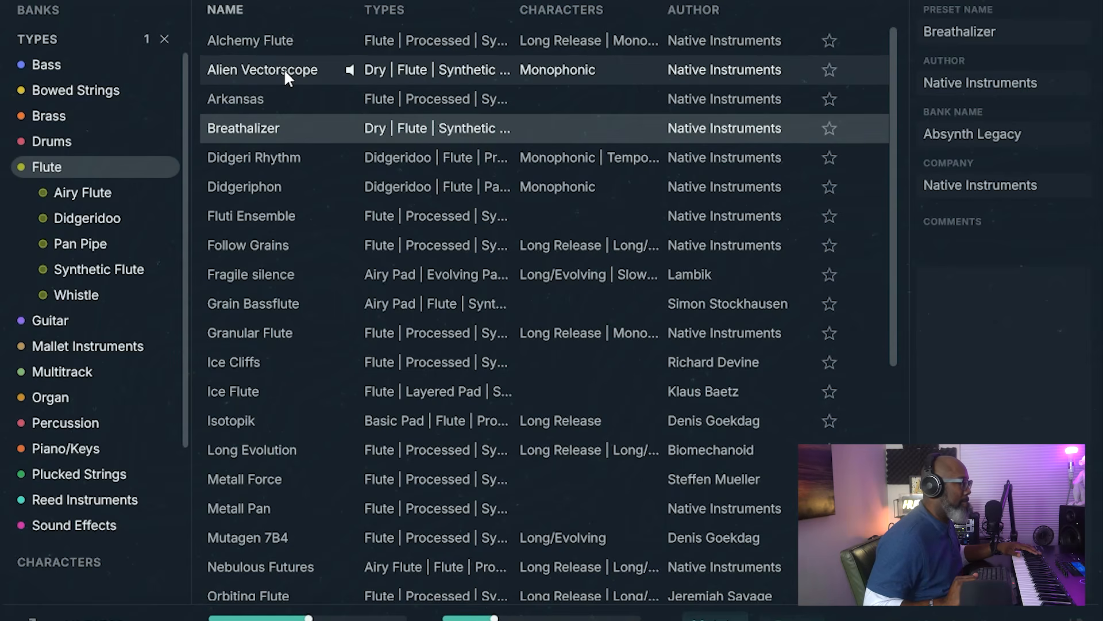
Step: Preview each flute preset in turn, from Arkansas through Metall Force down to Mutagen 7B4
key(Down)
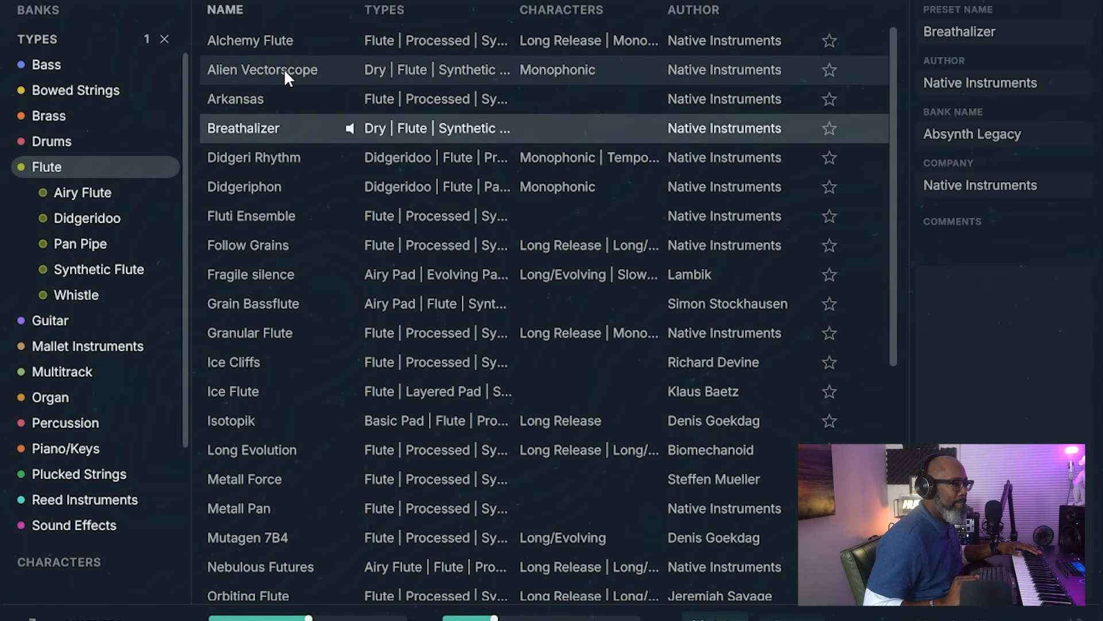
key(Down)
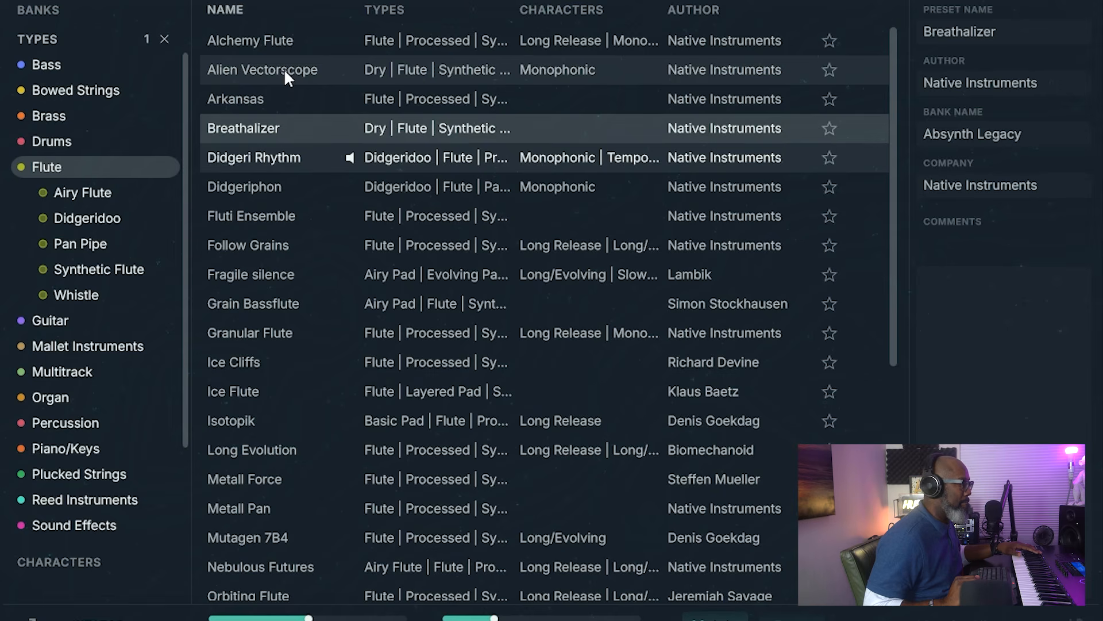
key(Down)
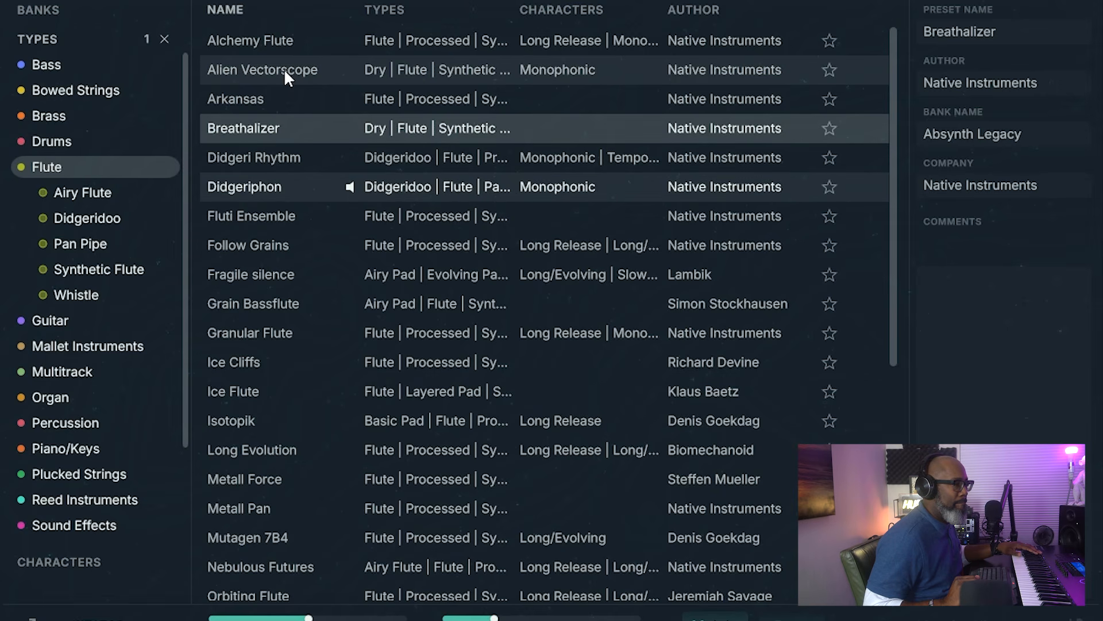
key(Down)
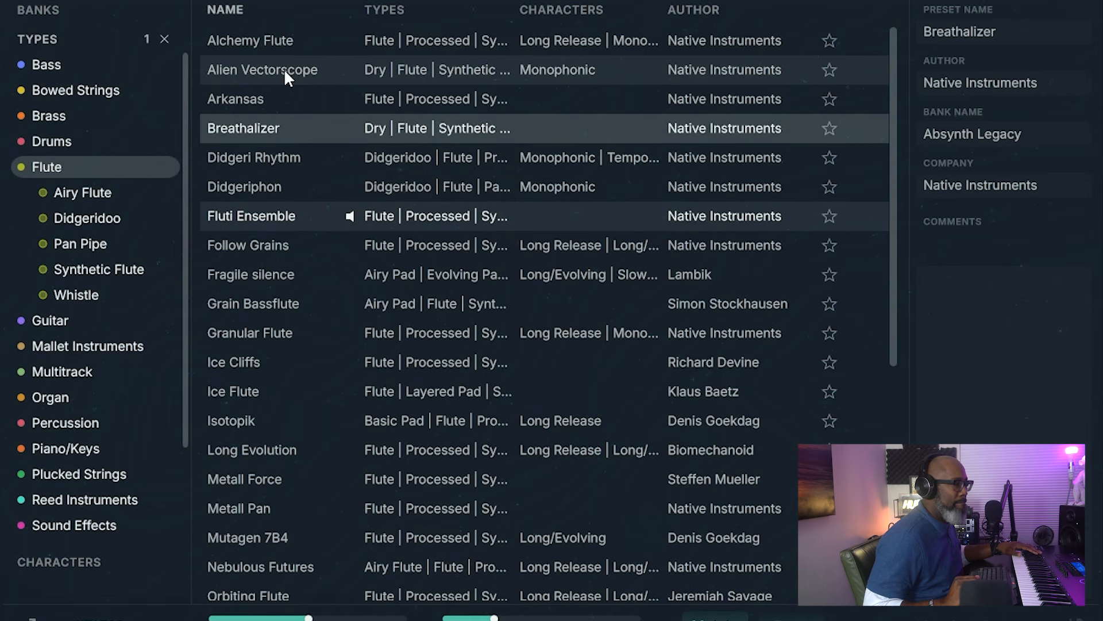
key(Down)
key(Down)
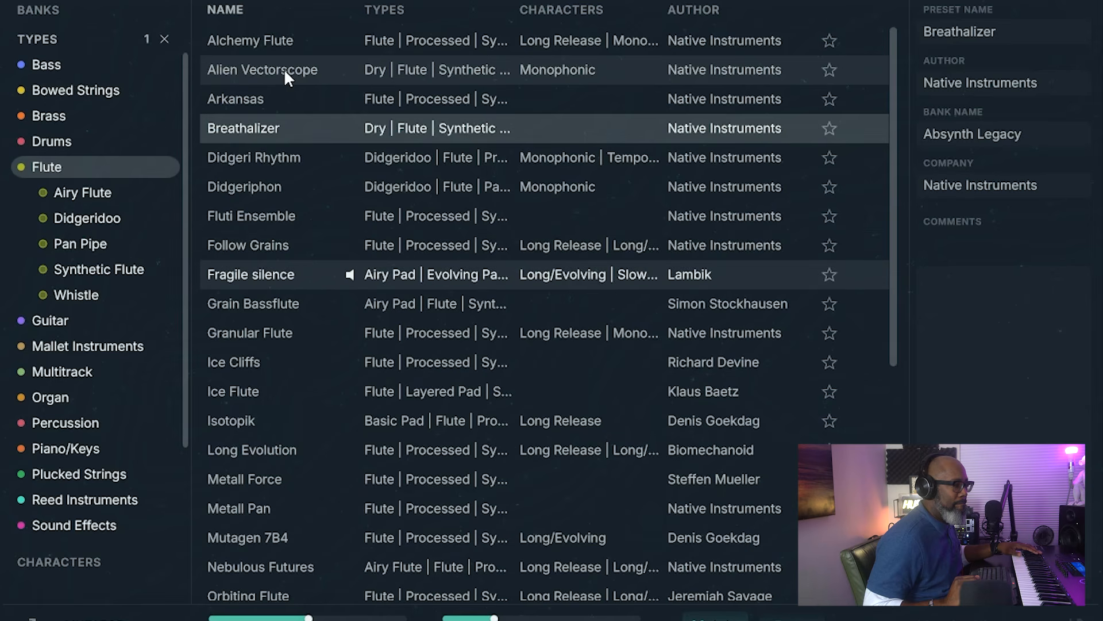
key(Down)
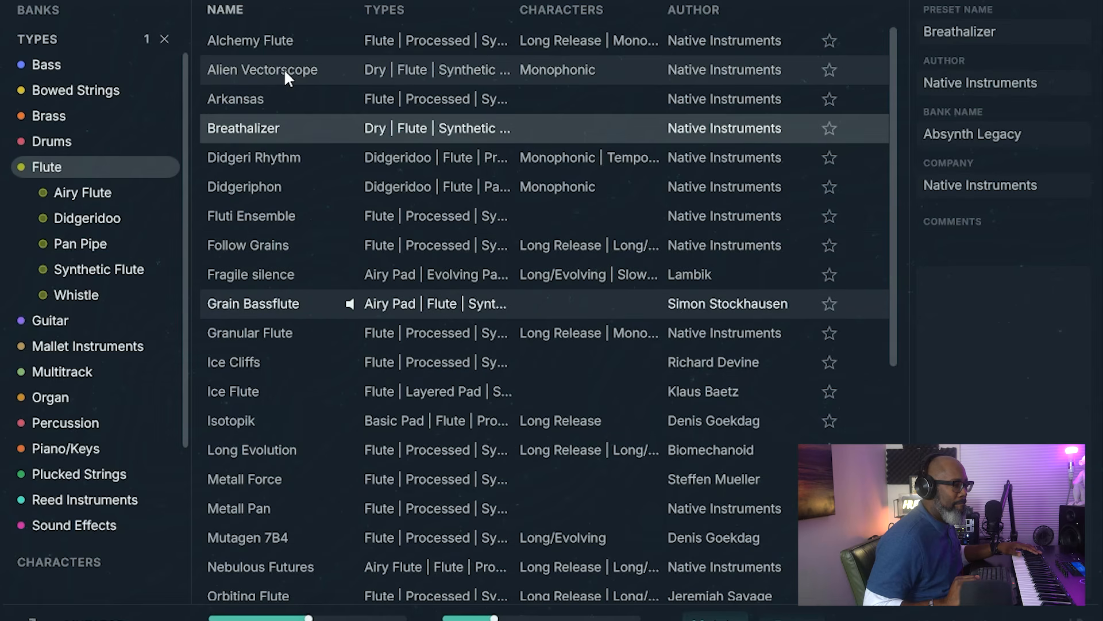
key(Down)
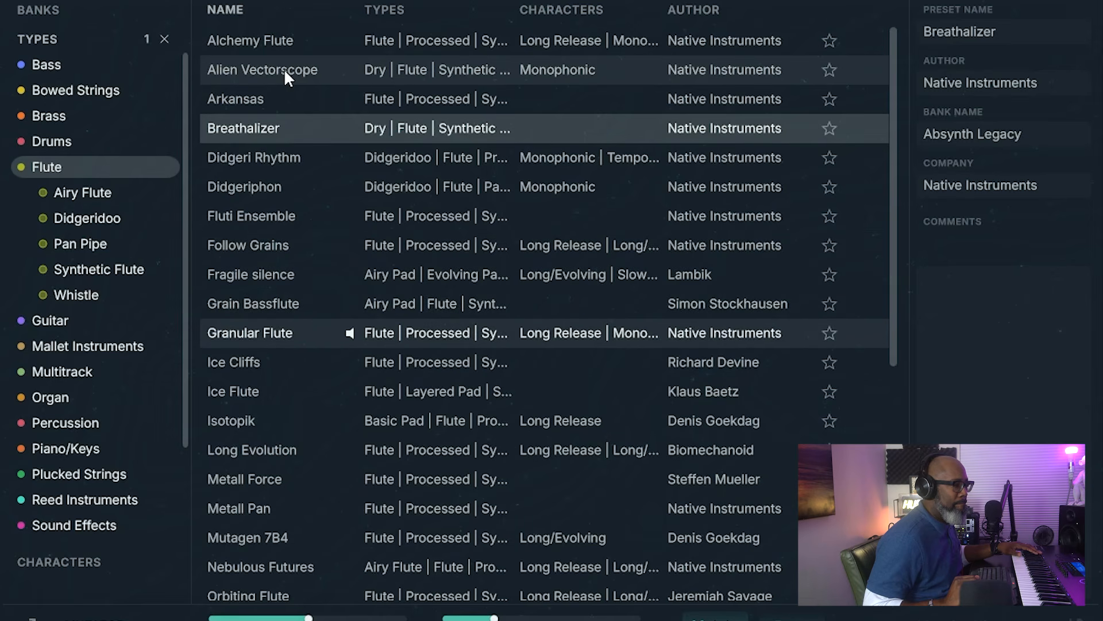
key(Down)
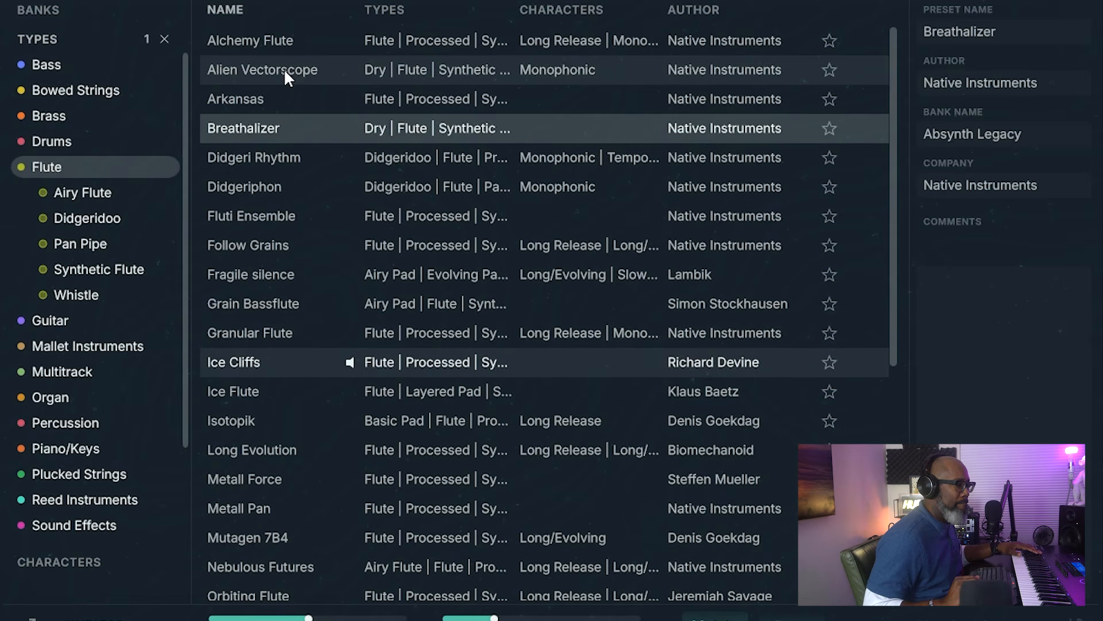
key(Down)
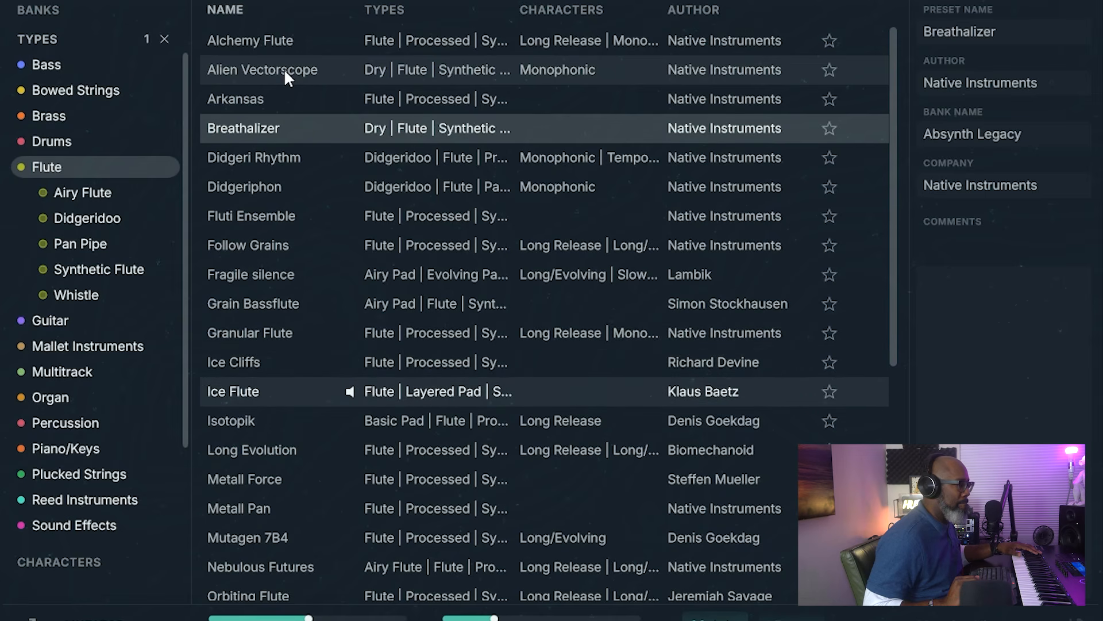
key(Down)
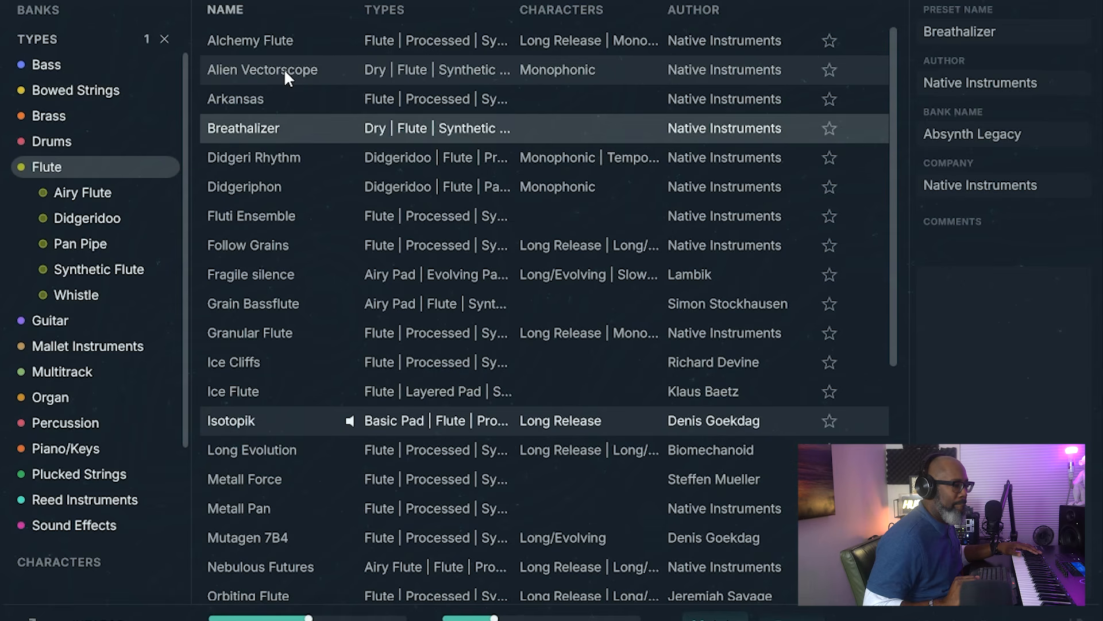
key(Down)
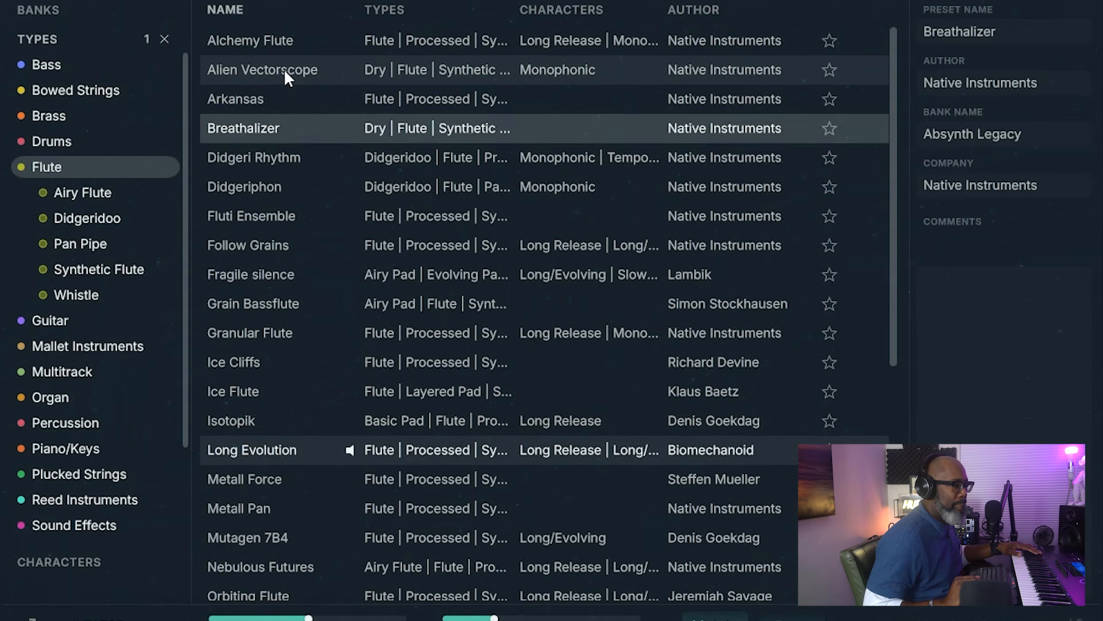
key(Down)
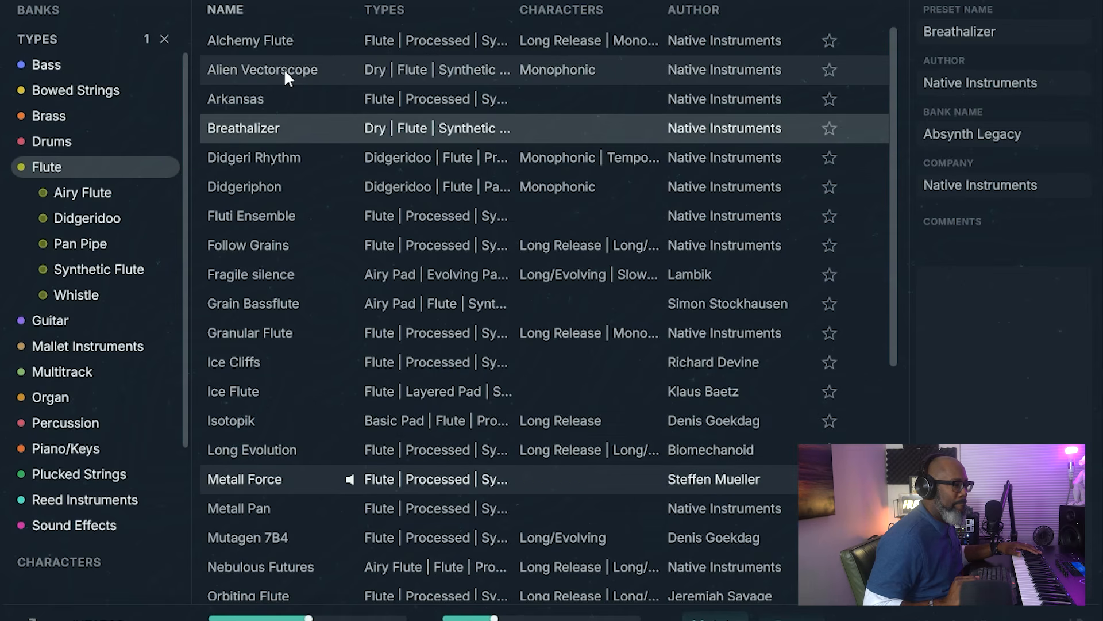
key(Down)
key(Down)
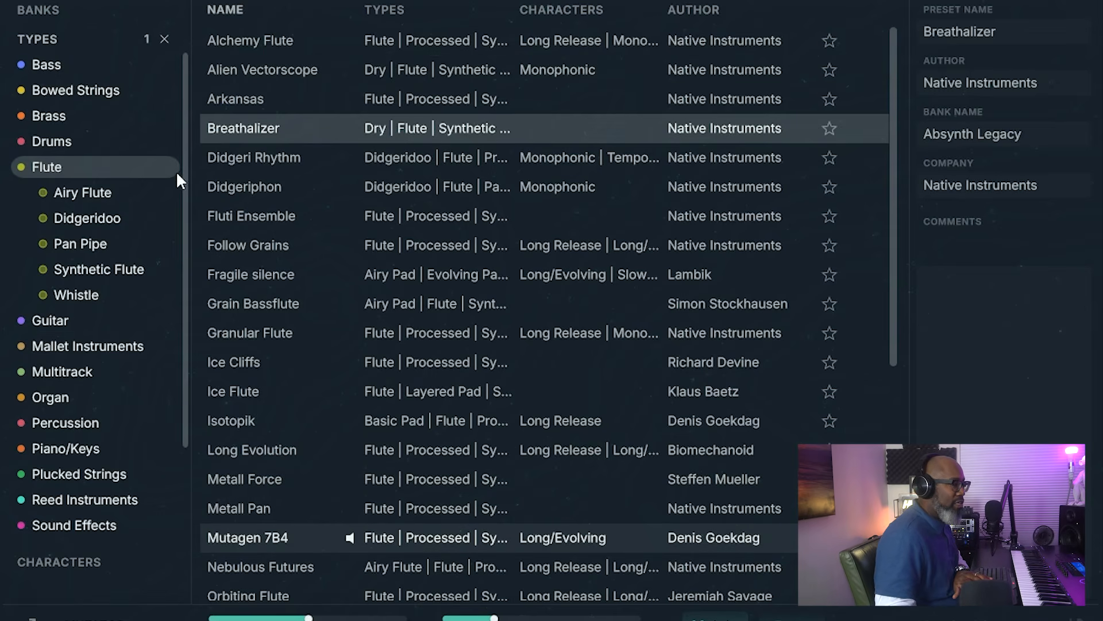
Step: List the Guitar presets, preview 5th Harmonic and All Or Nothing, and load Bad FM
click(92, 312)
click(276, 42)
key(Down)
key(Down)
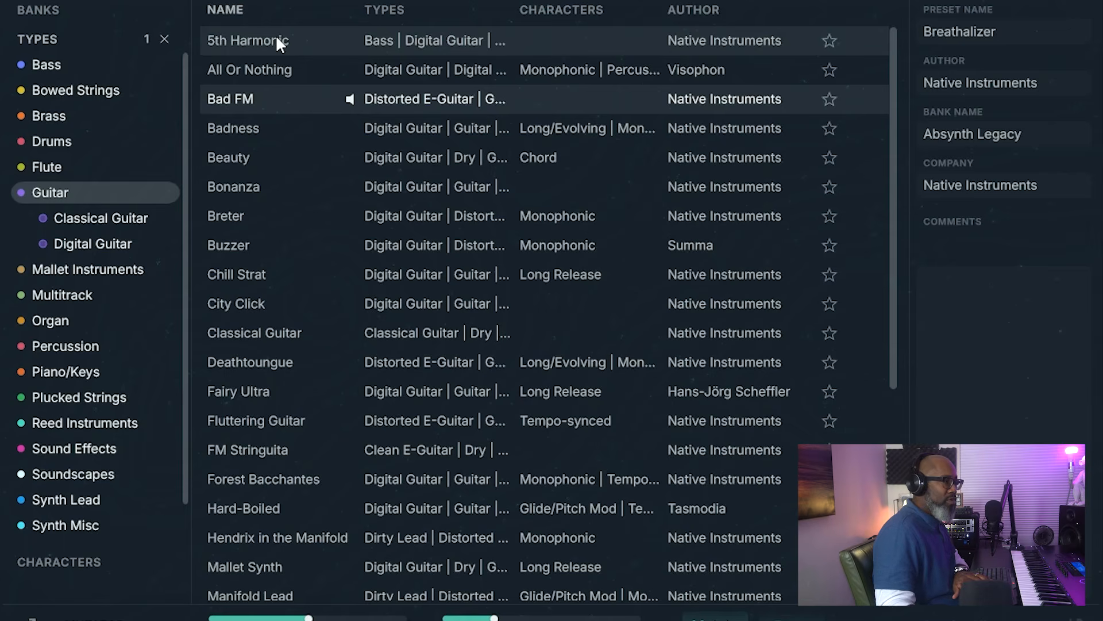
double_click(270, 98)
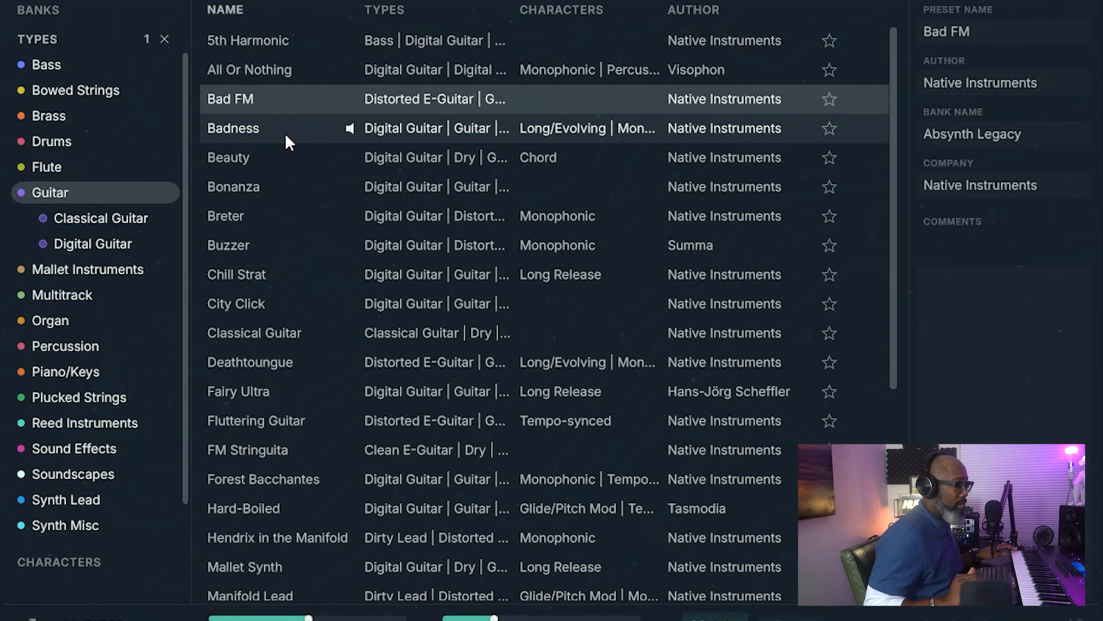
Step: Preview the guitar presets Beauty, Bonanza, Breter, Classical Guitar and Deathtoungue down to Forest Bacchantes
key(Down)
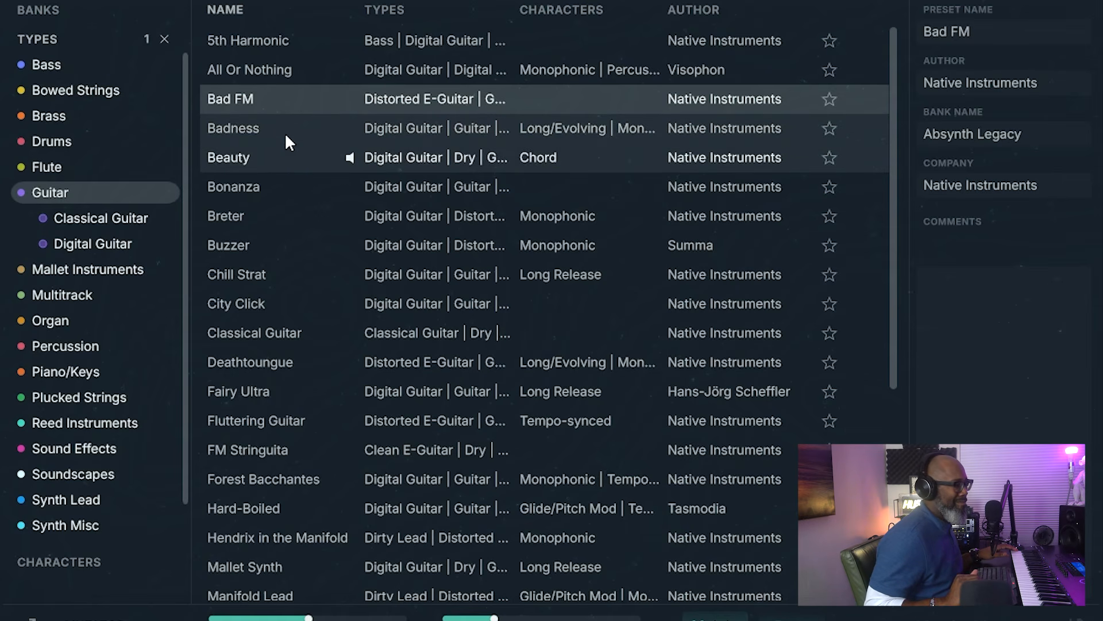
key(Down)
key(Down)
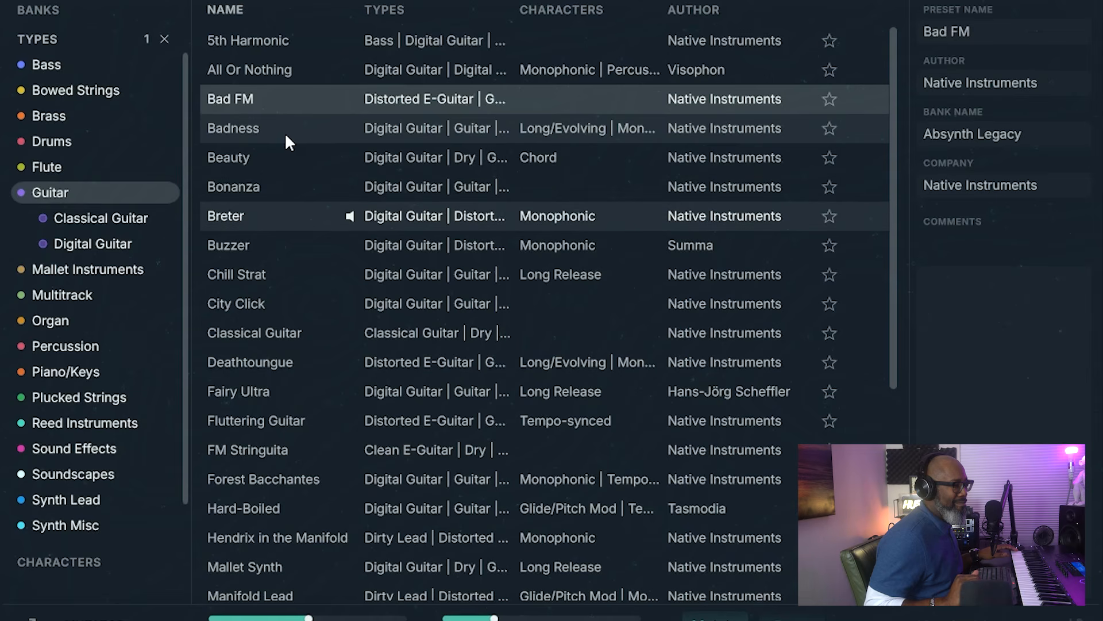
key(Down)
key(Down)
key(Down)
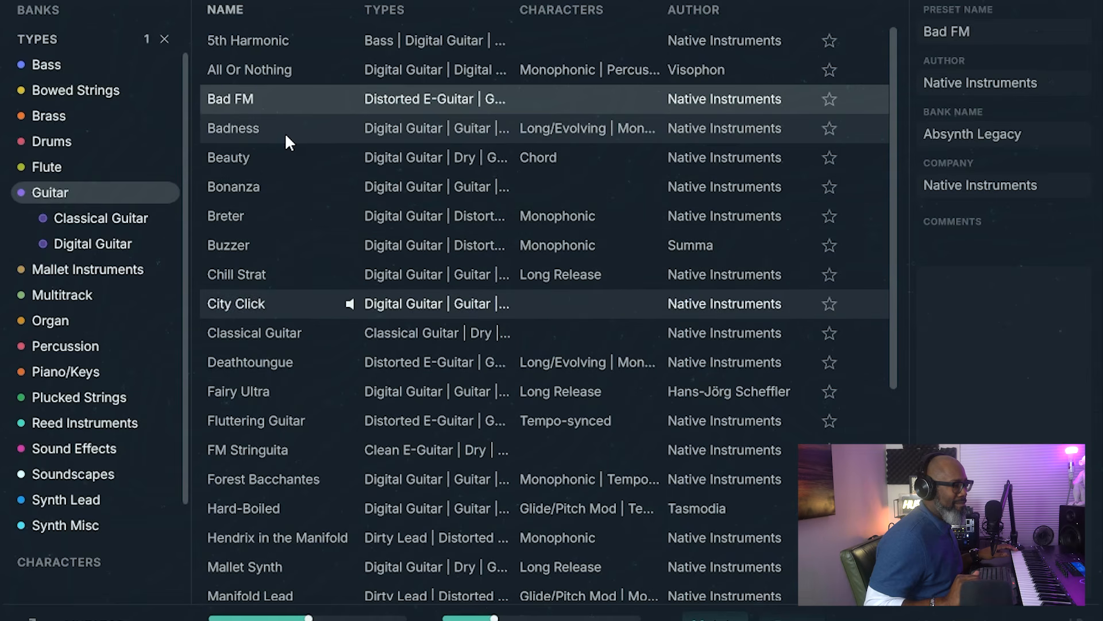
key(Down)
key(Down)
key(Down)
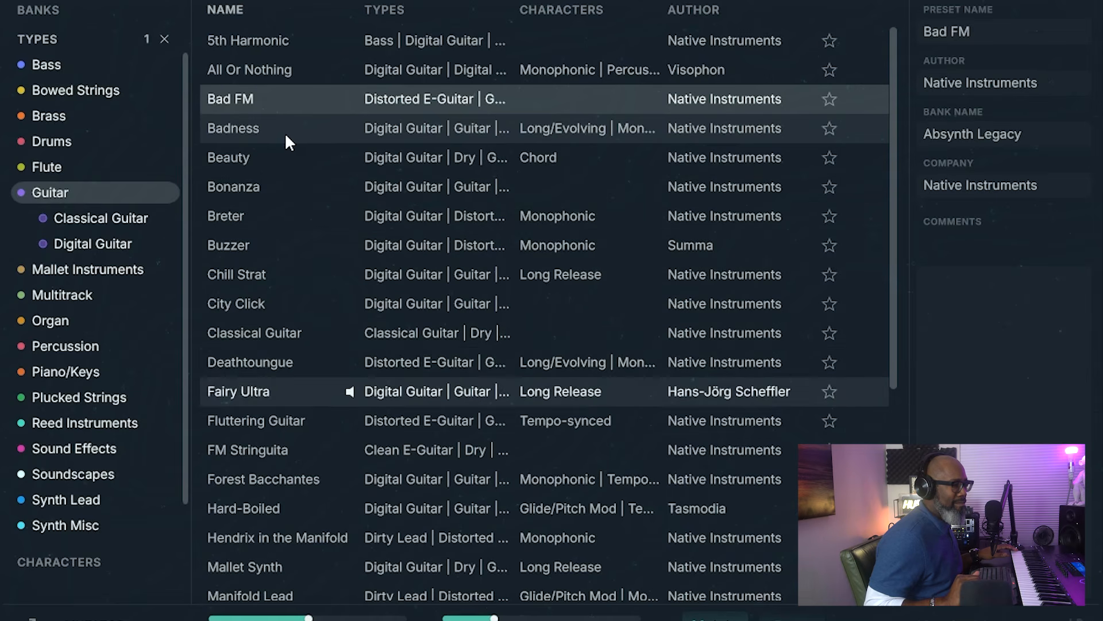
key(Down)
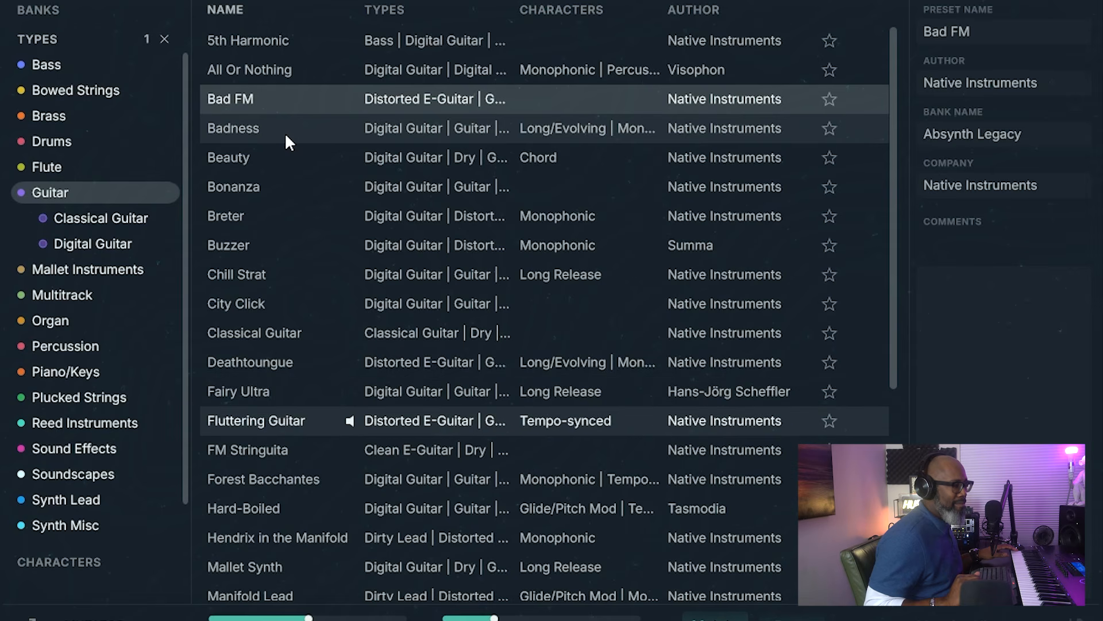
key(Down)
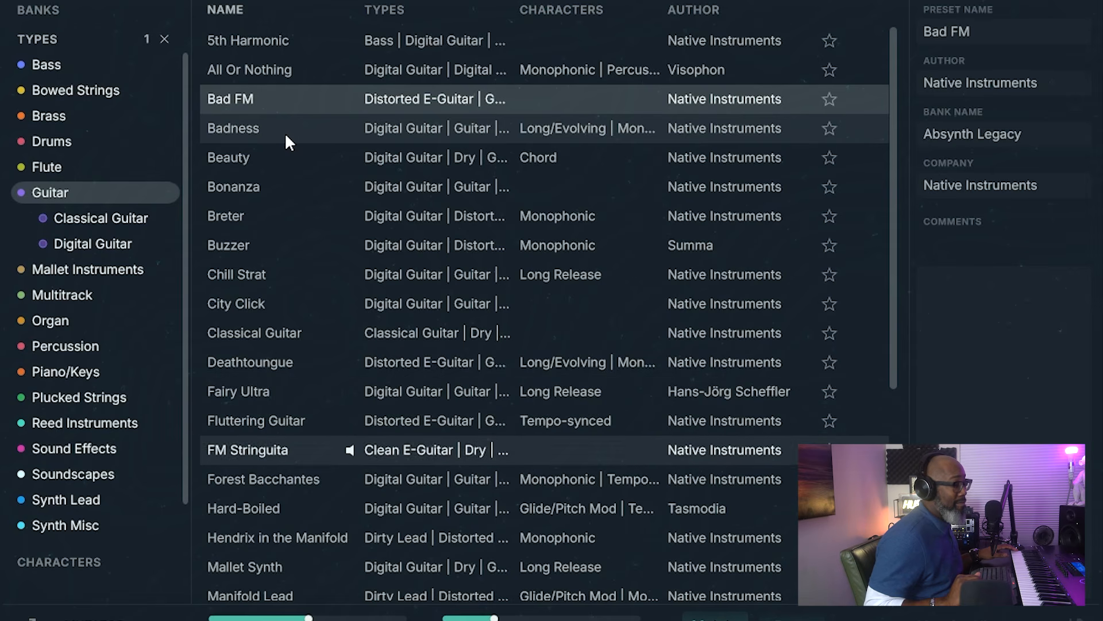
key(Down)
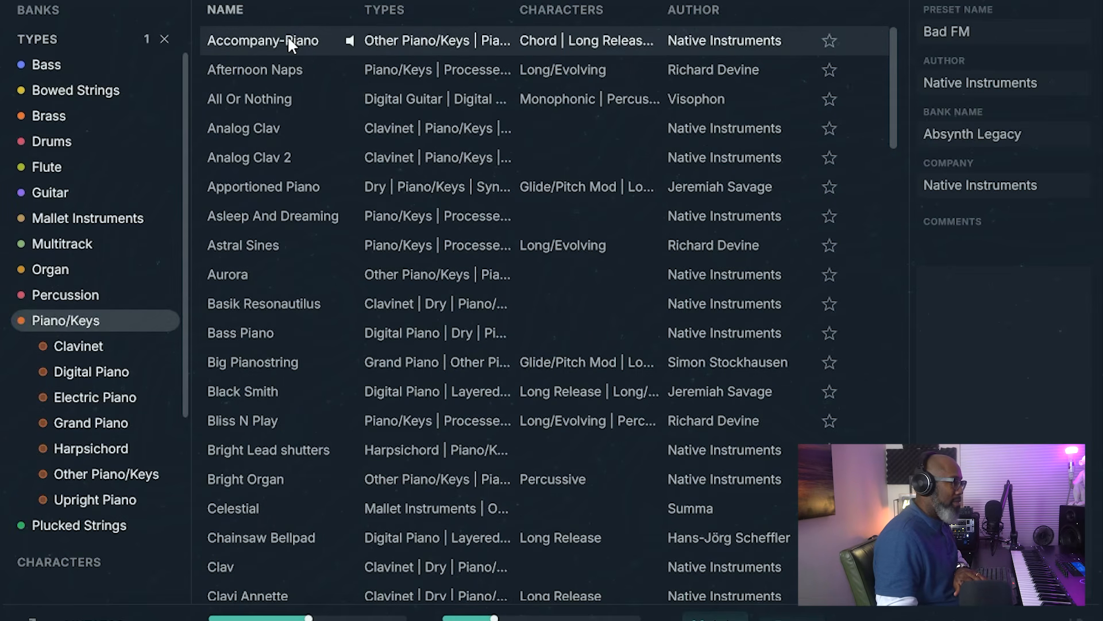
Step: Preview Piano/Keys presets from Afternoon Naps through Analog Clav to Asleep And Dreaming
key(Down)
key(Down)
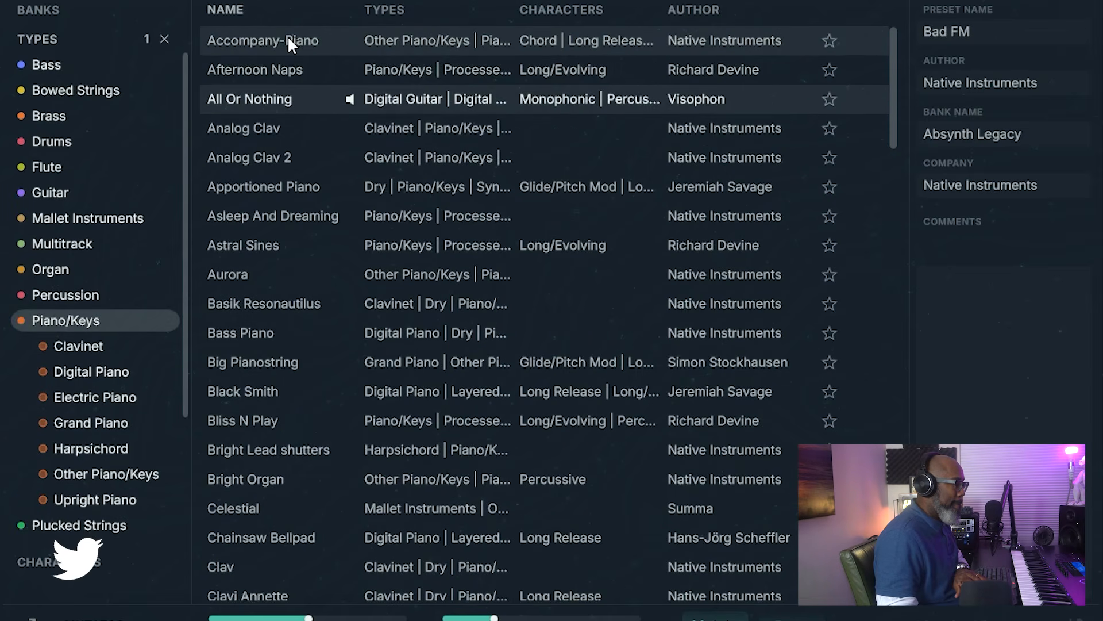
key(Down)
key(Down)
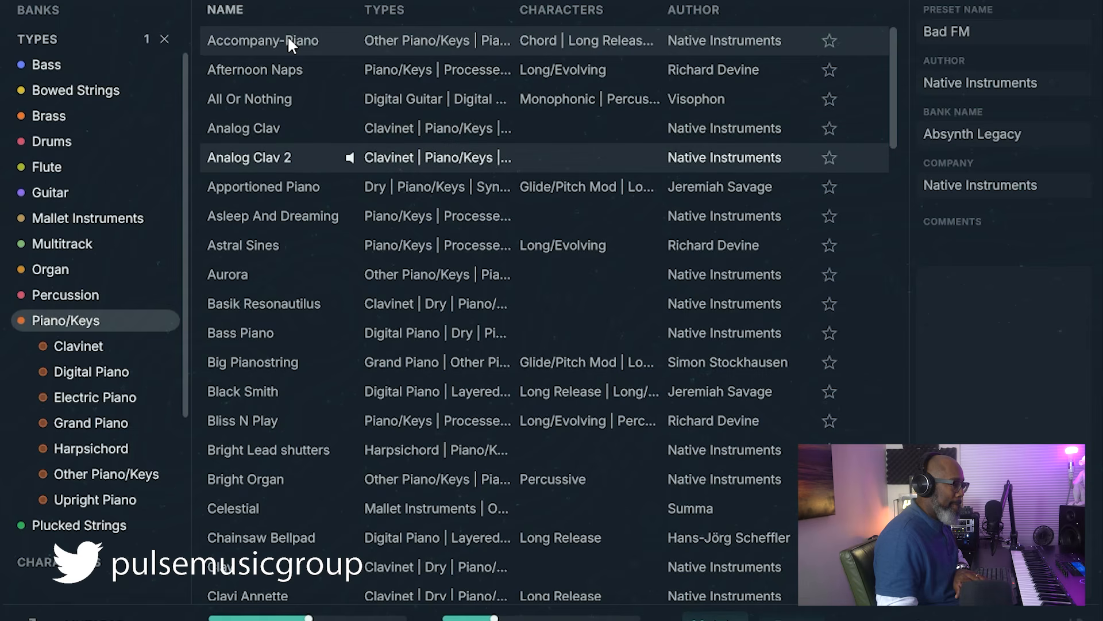
key(Down)
key(Down)
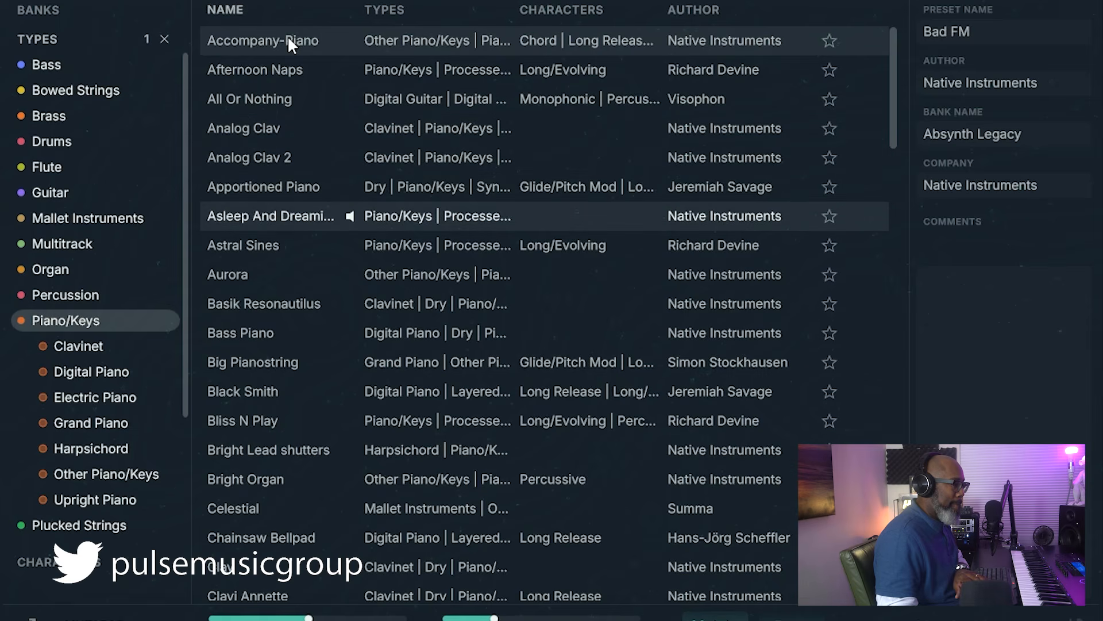
key(Down)
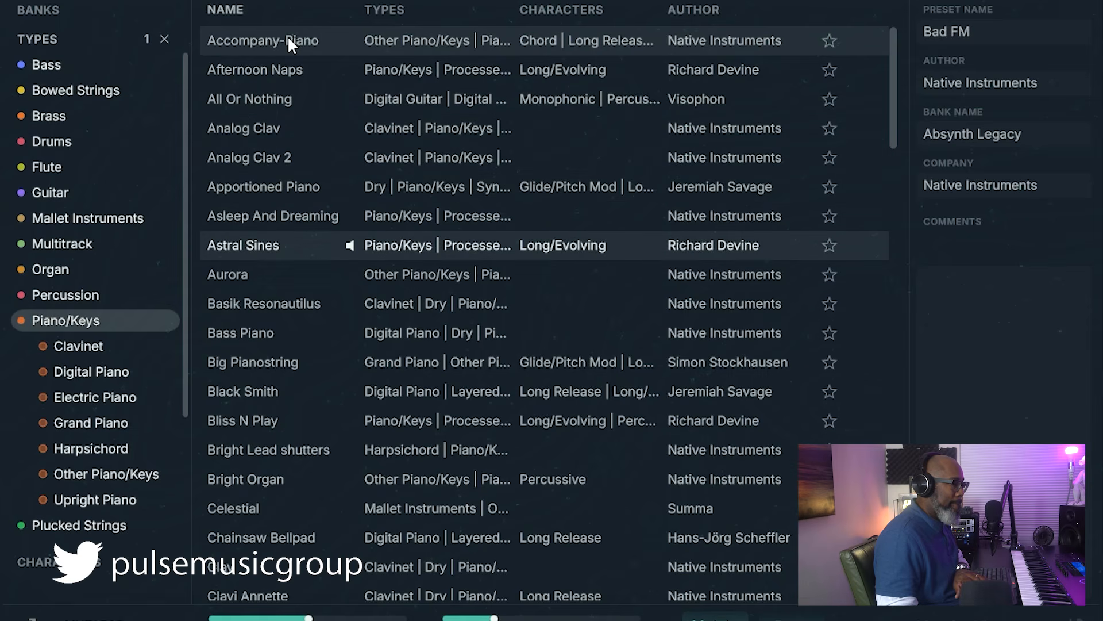
Step: Preview the Gloomy soundscapes Abyss, Abyssyn, Active Aurora, Alan Lamb and Alien Spaceship, then switch to map view
click(70, 142)
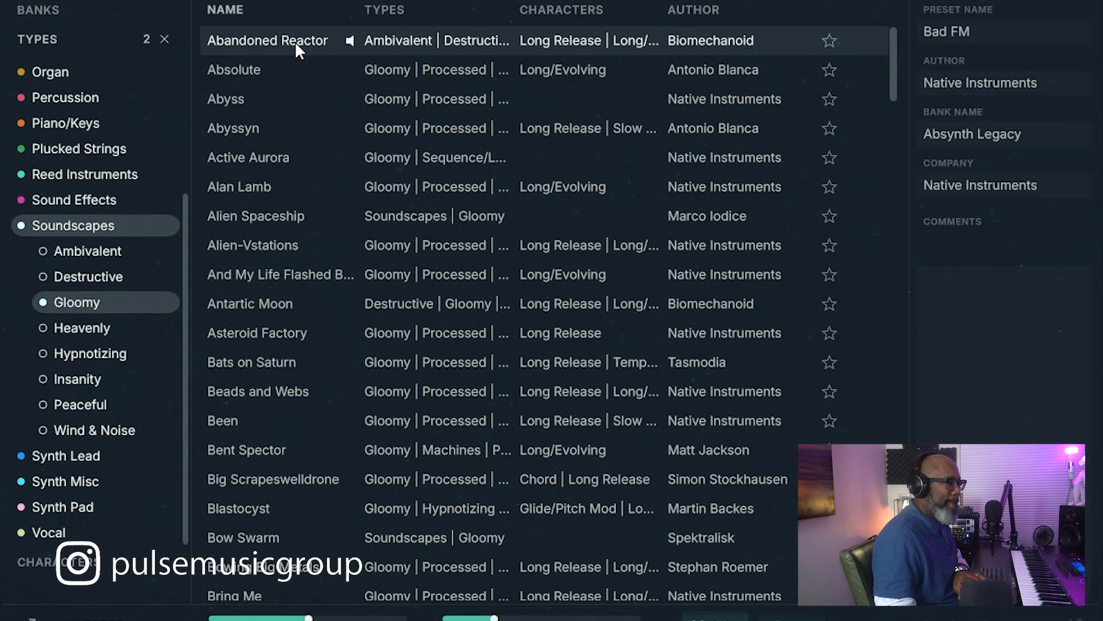
key(Down)
key(Down)
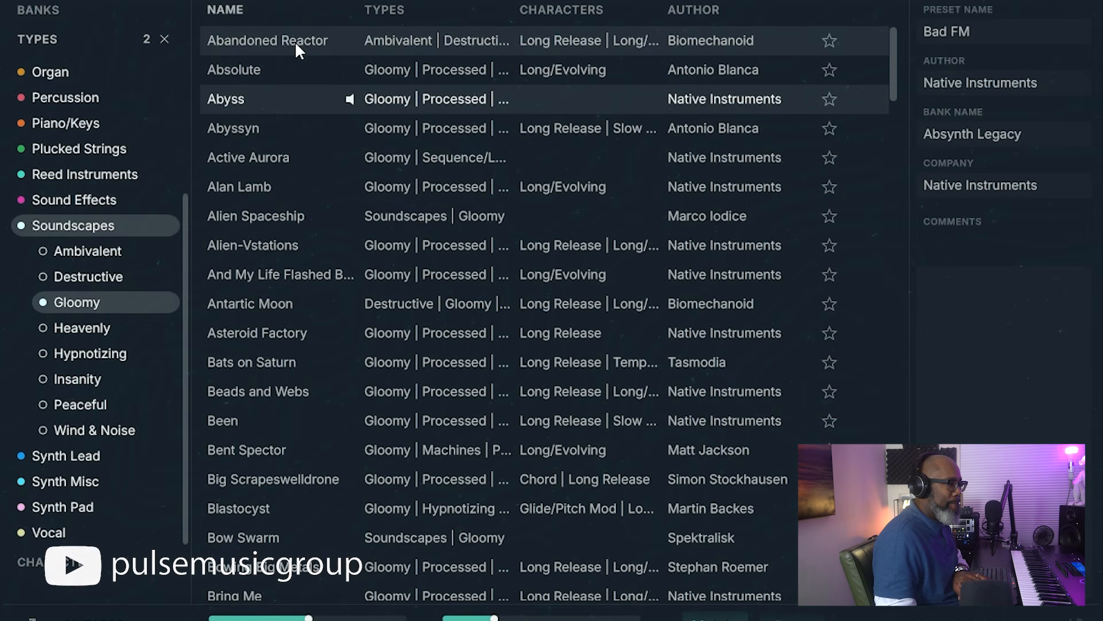
key(Down)
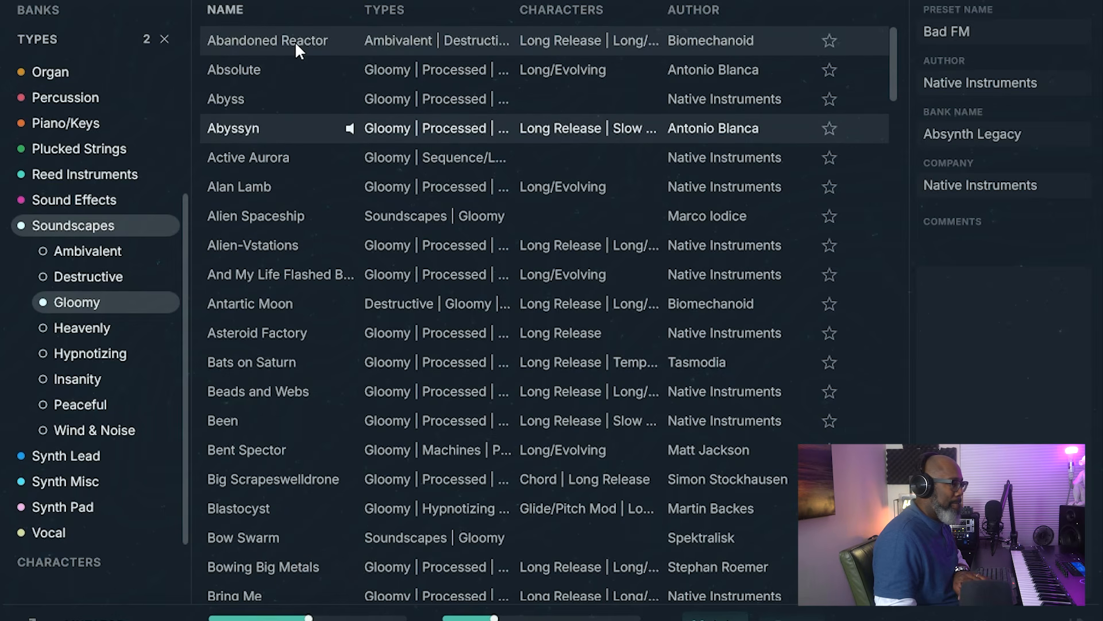
key(Down)
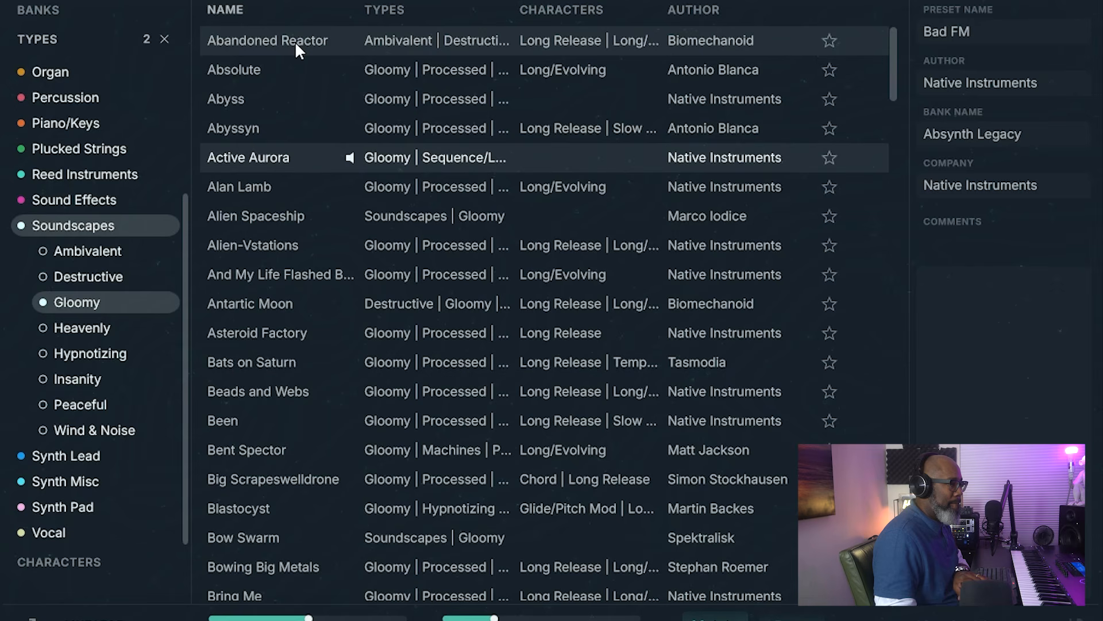
key(Down)
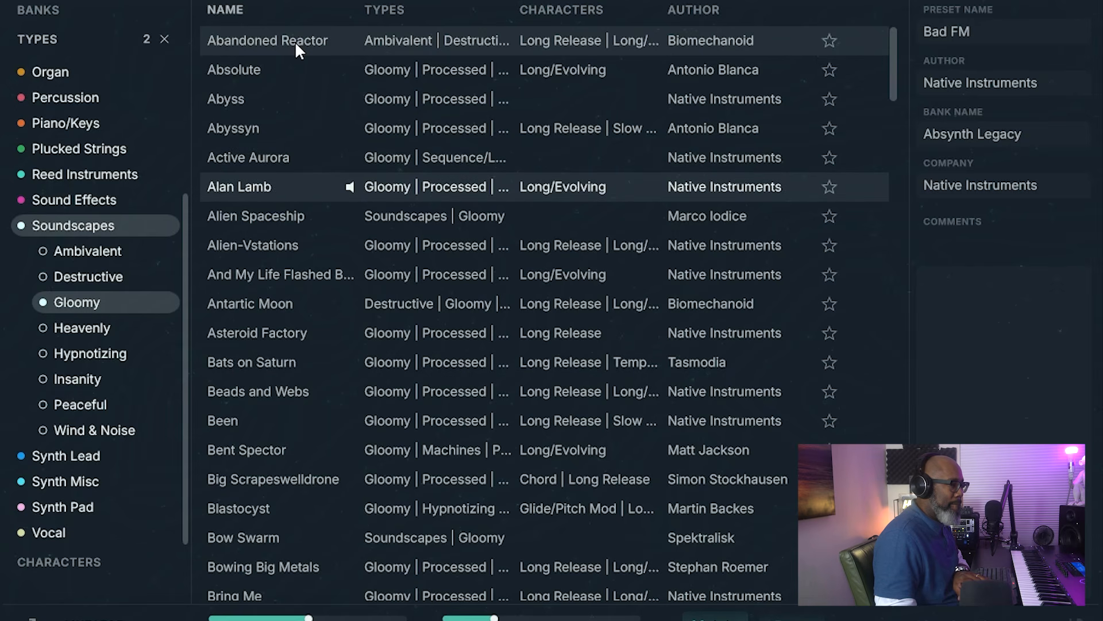
key(Down)
key(Down)
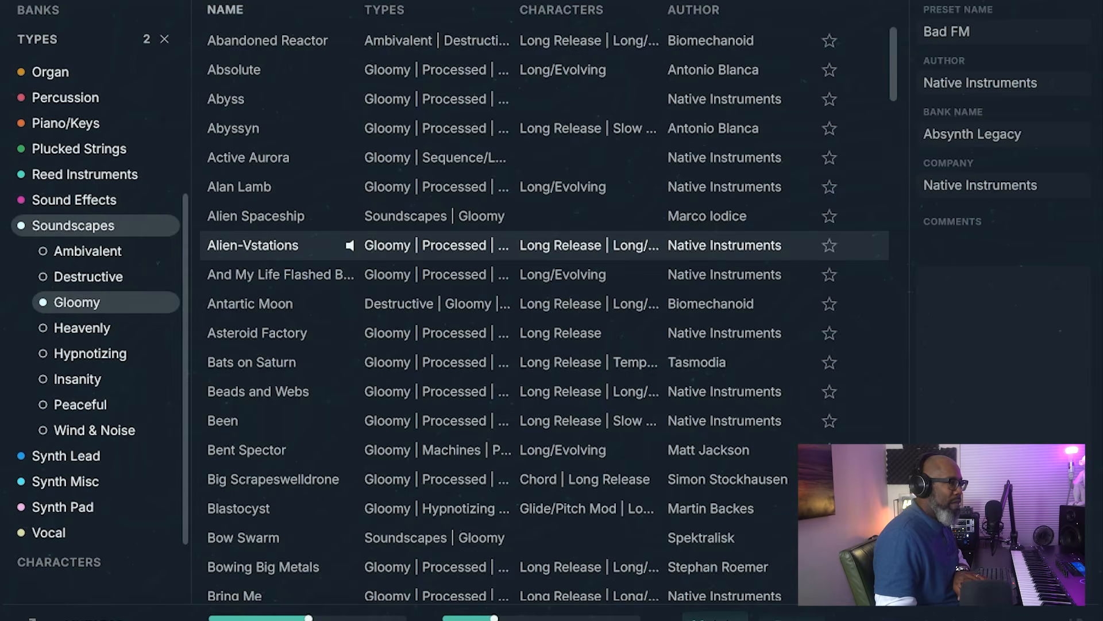
click(304, 1)
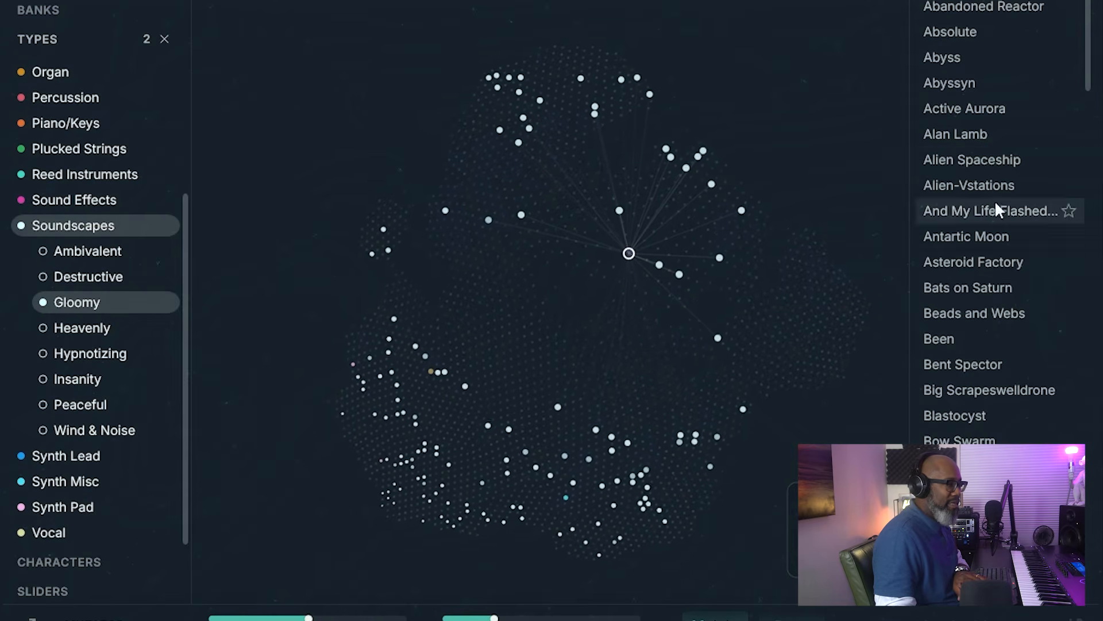
Step: Preview soundscapes from Abandoned Reactor and Bats on Saturn down through Big Scrapeswelldrone to Bow Swarm
click(980, 9)
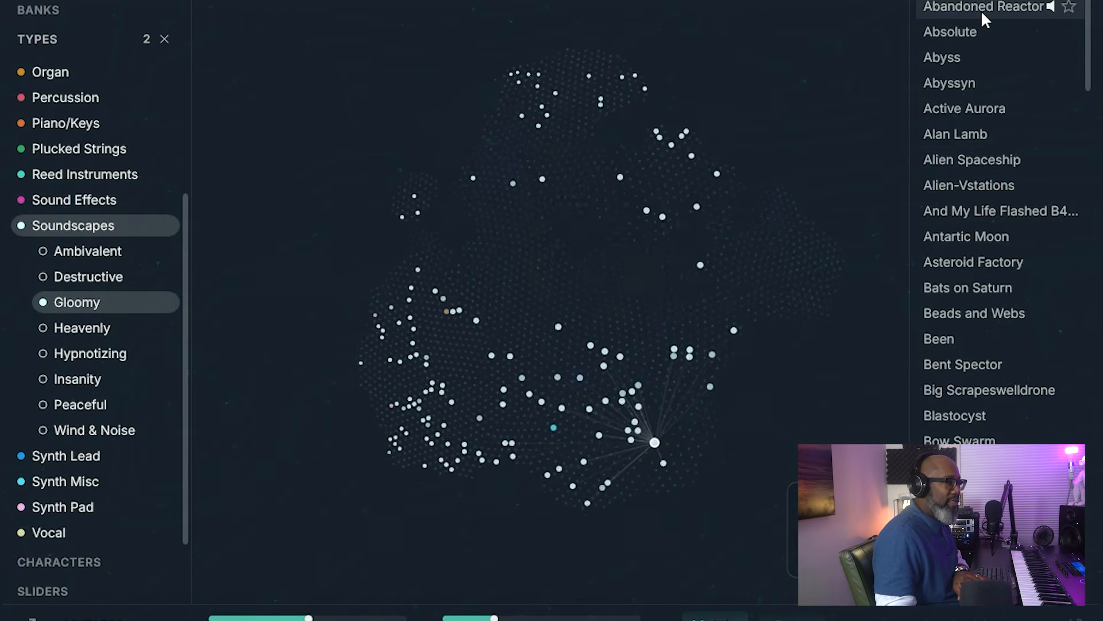
click(992, 288)
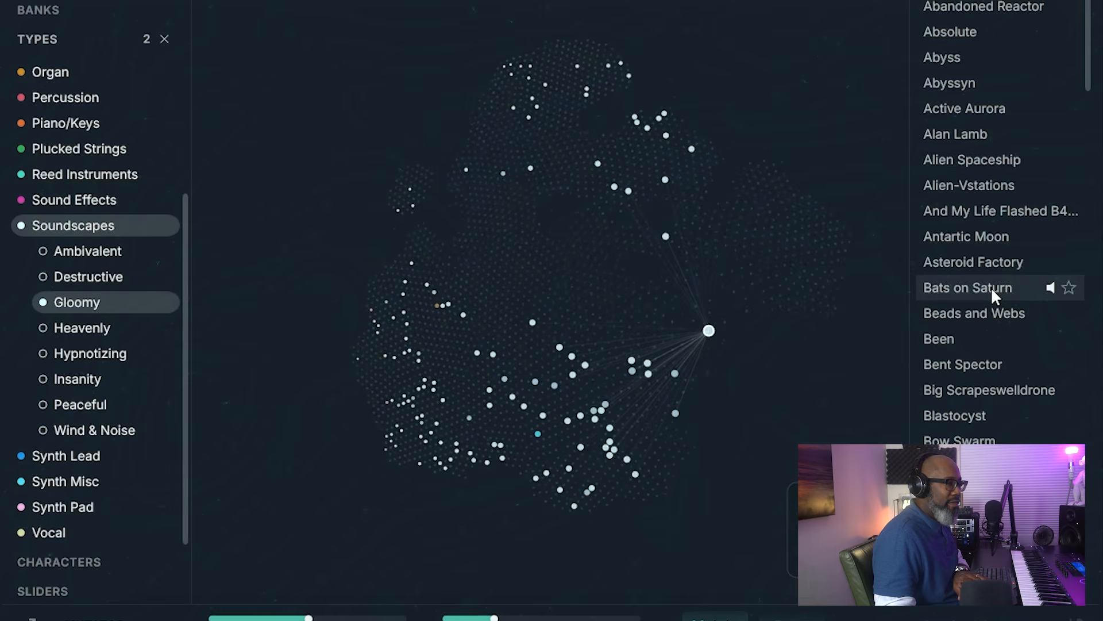
key(Down)
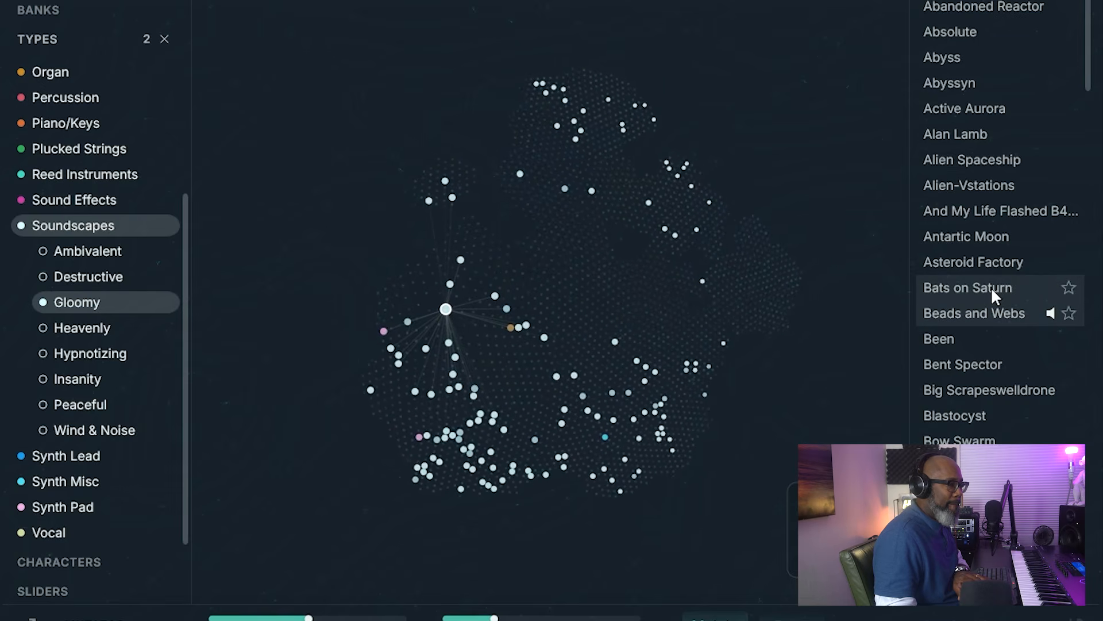
key(Down)
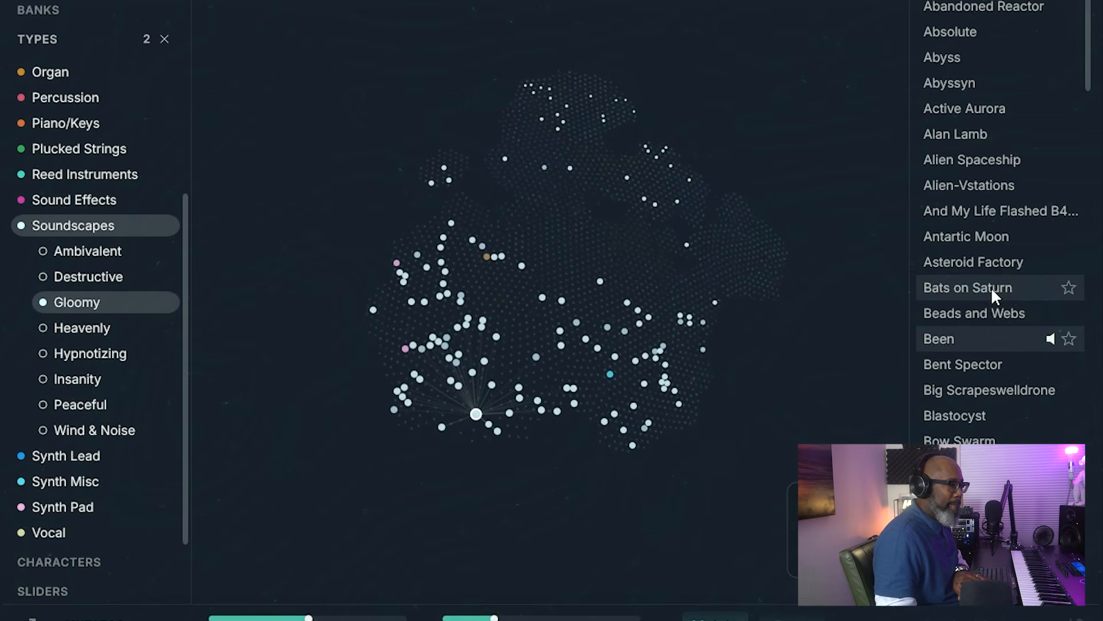
key(Down)
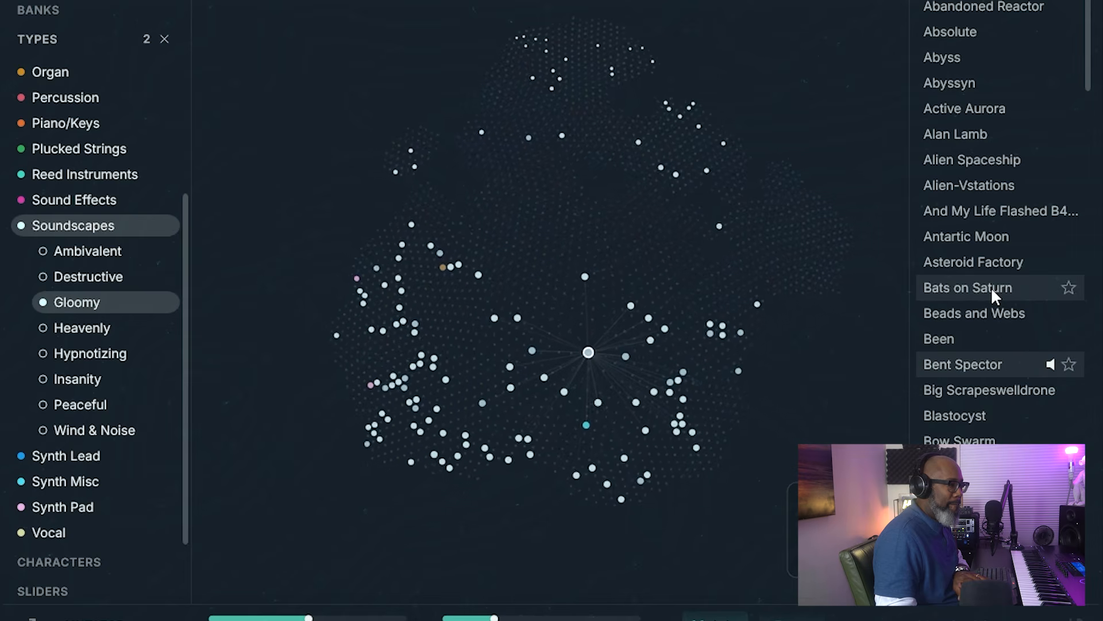
key(Down)
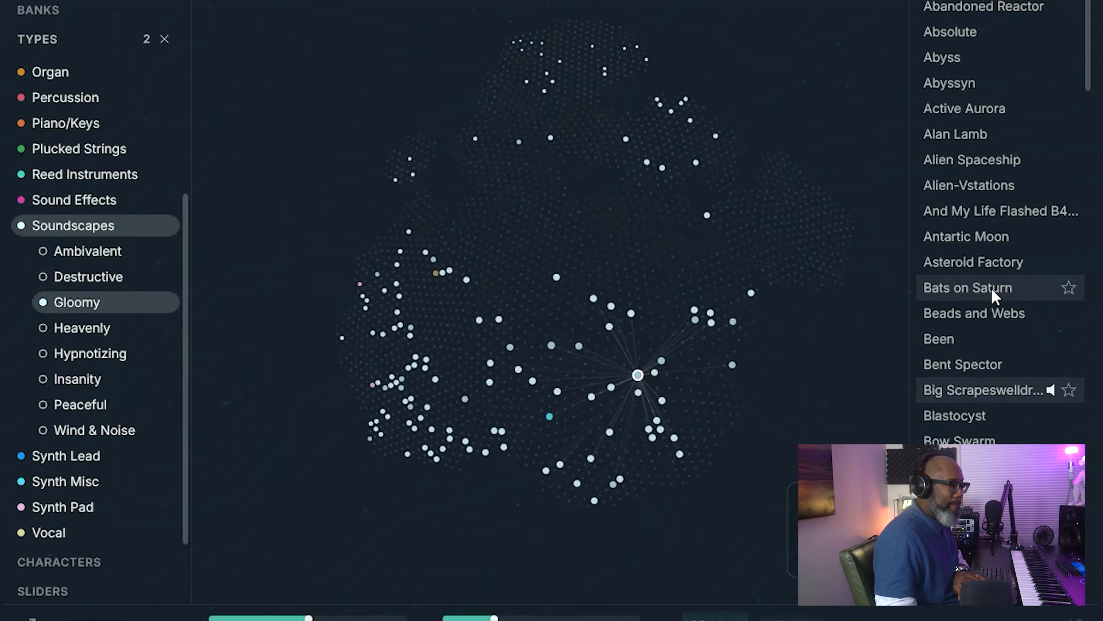
key(Down)
key(Down)
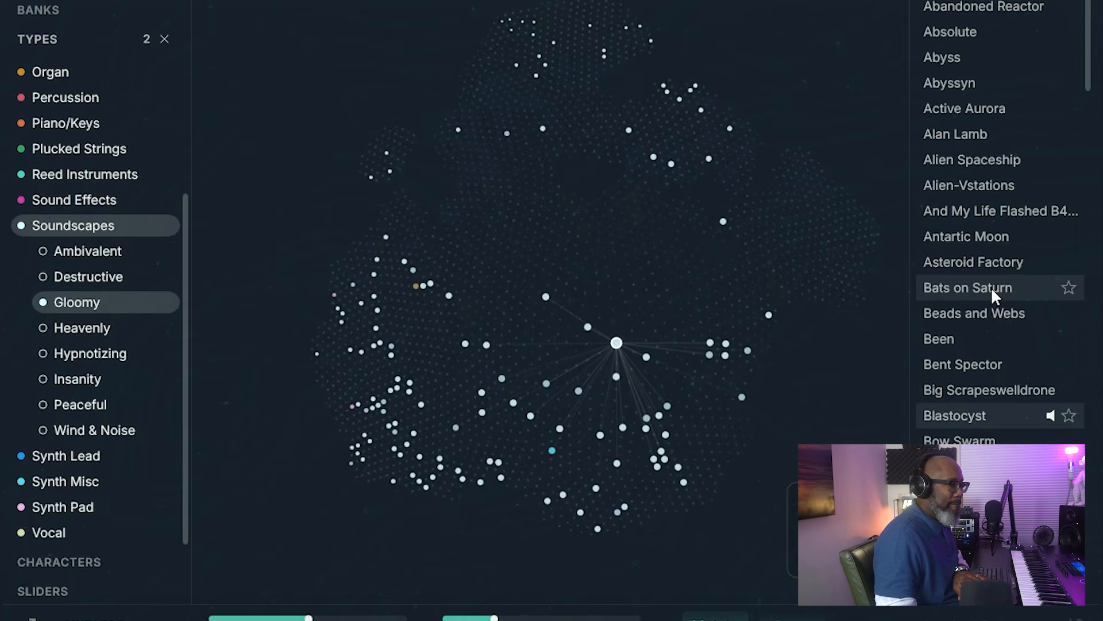
Step: Filter to Synth Lead and preview All Or Nothing, Ambistab Minor, Analogue Universe, Another Notcher and Arcadia
click(84, 454)
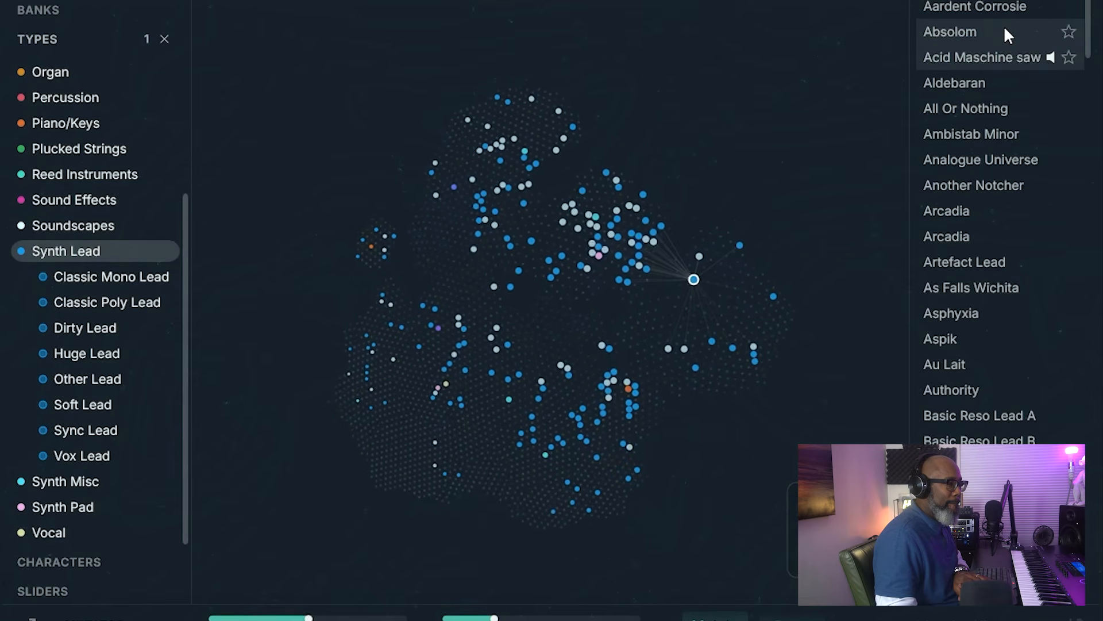
key(Down)
key(Down)
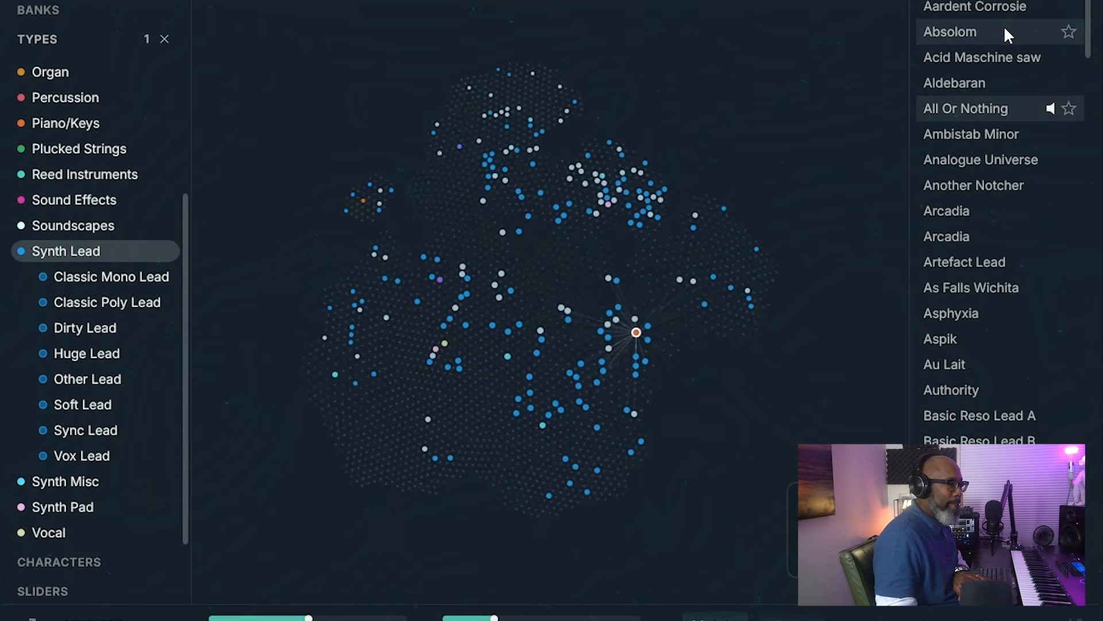
key(Down)
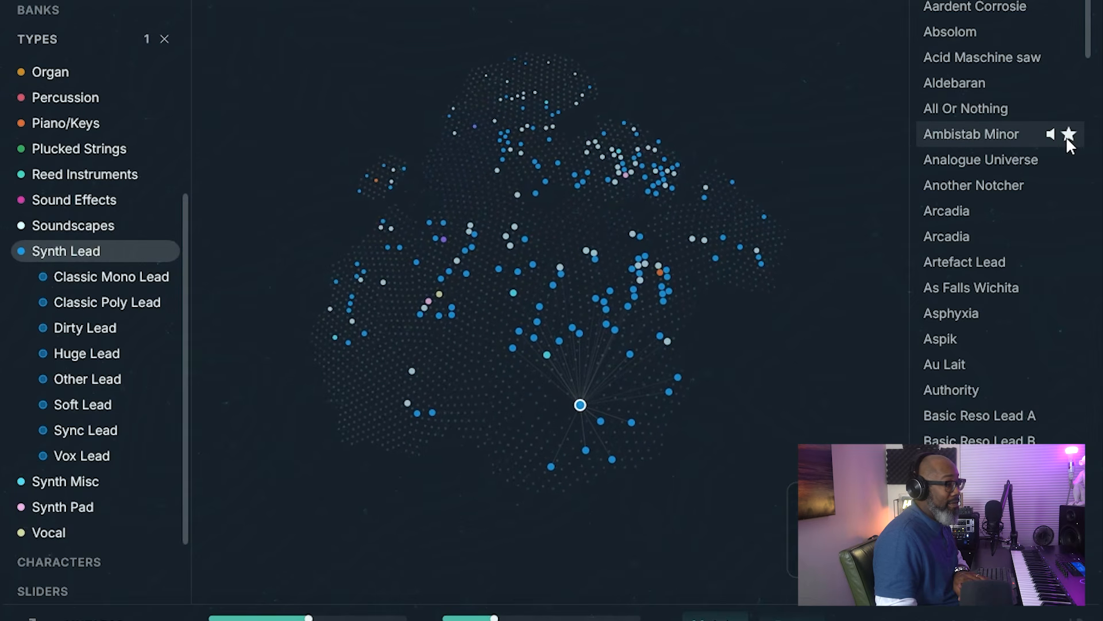
key(Down)
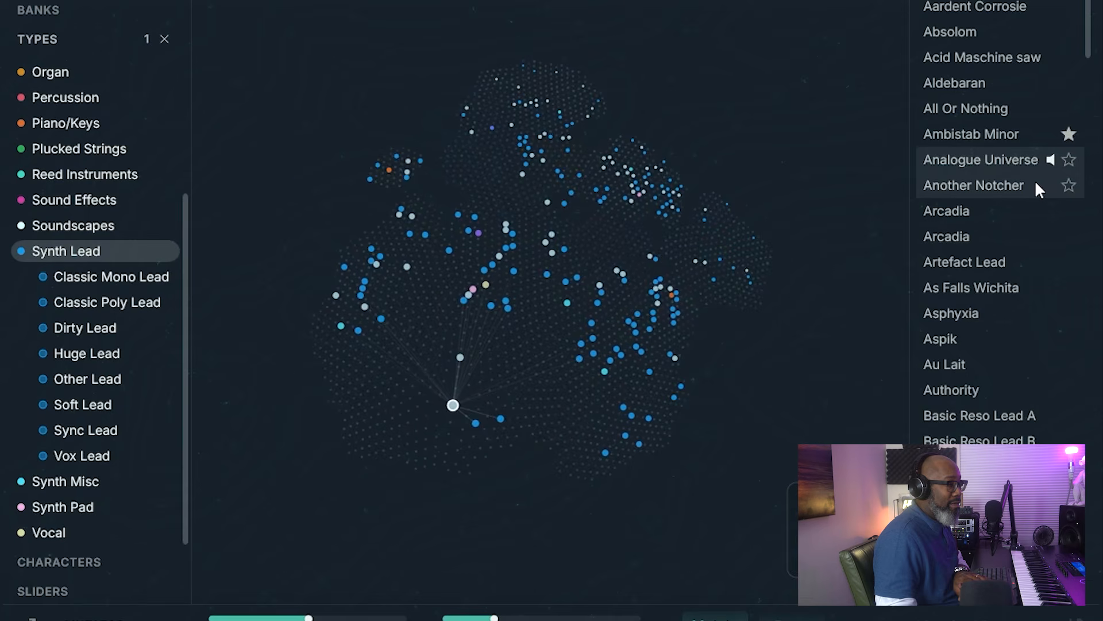
click(1036, 184)
key(Down)
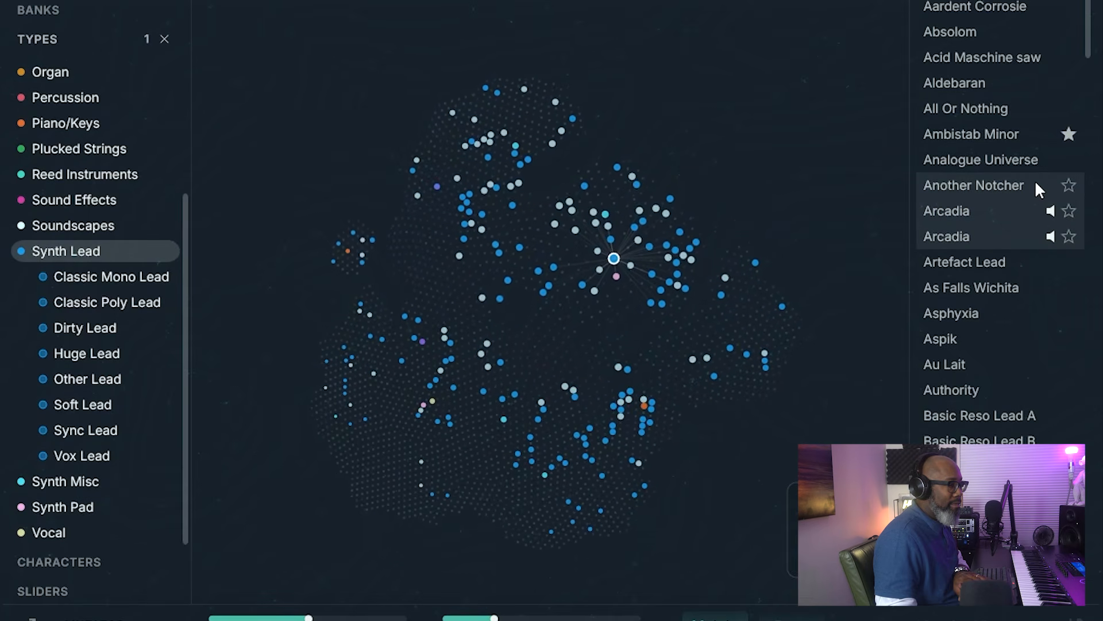
Step: Preview the Synth Lead presets Asphyxia, Aspik, Au Lait and Authority down to Basic Reso Lead A
click(973, 311)
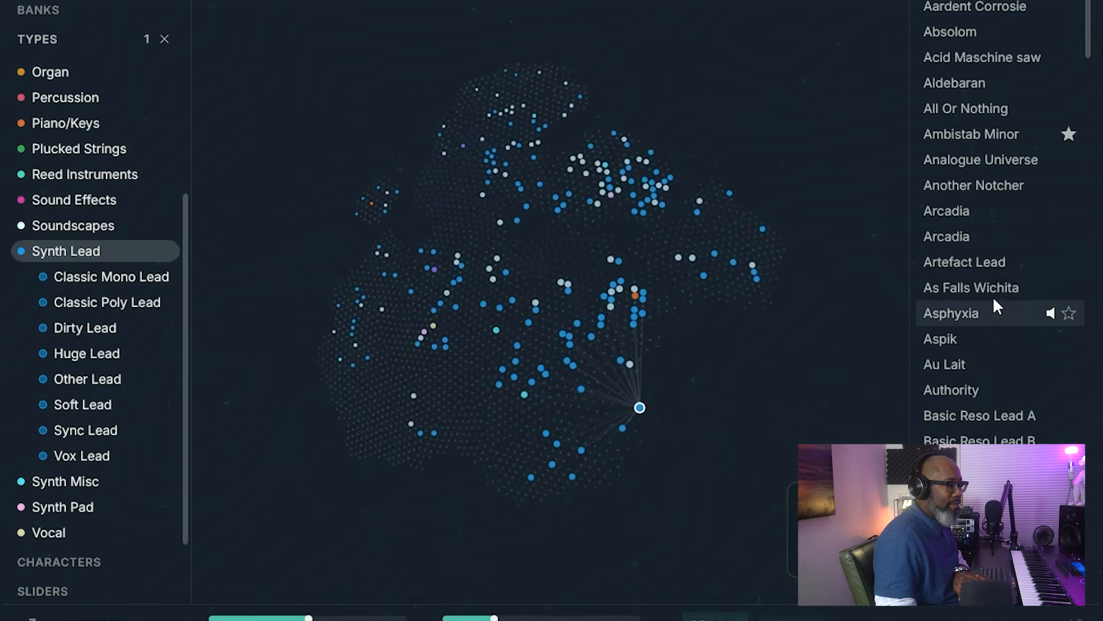
click(985, 344)
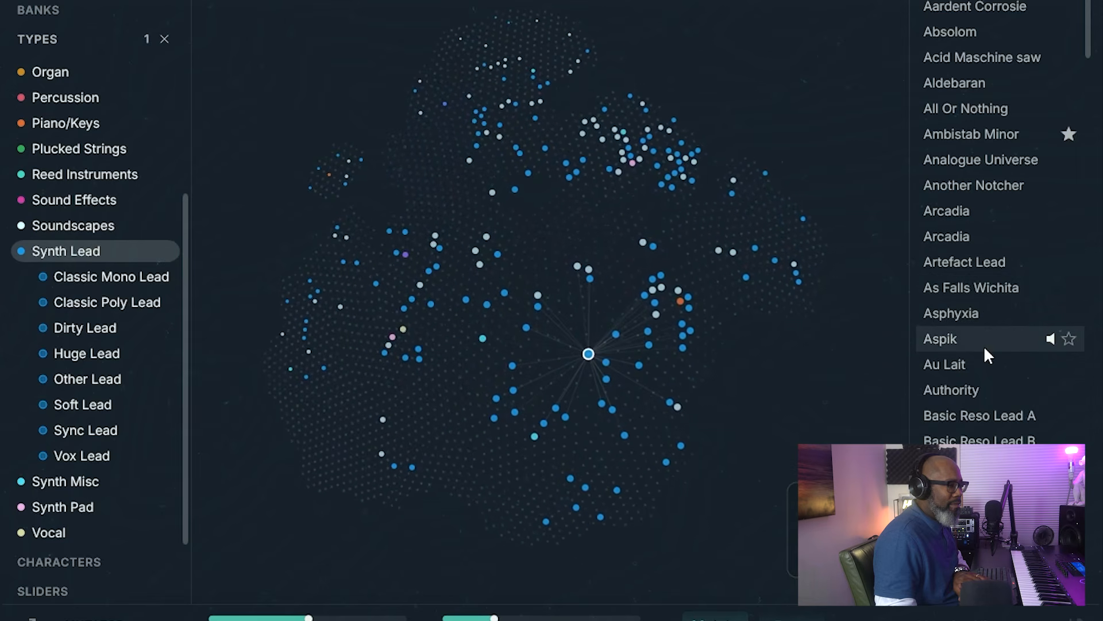
key(Down)
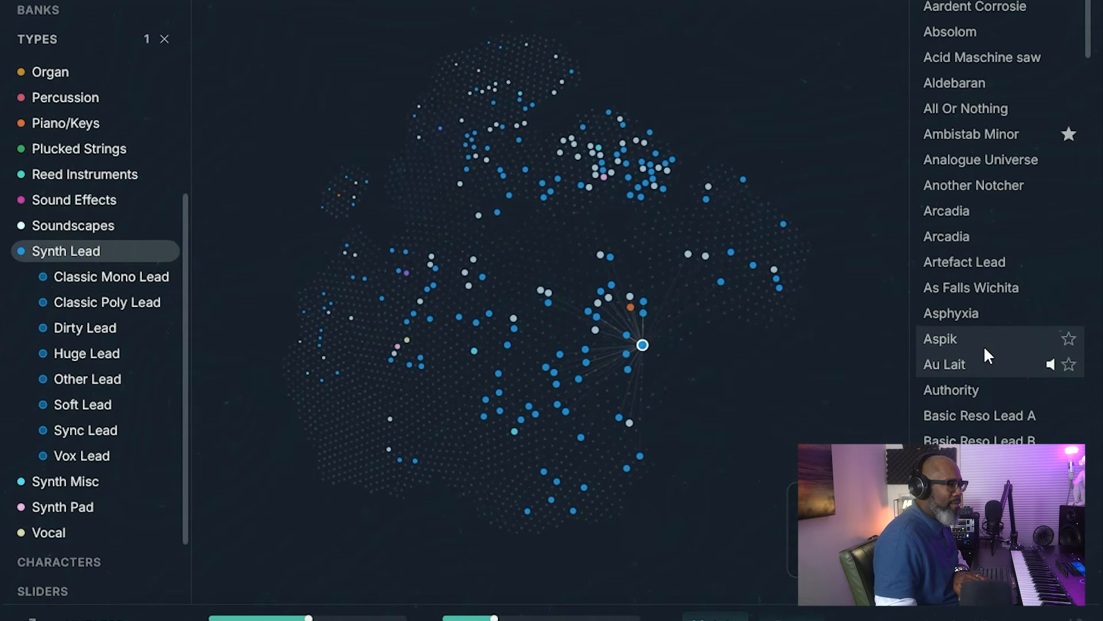
key(Down)
key(Down)
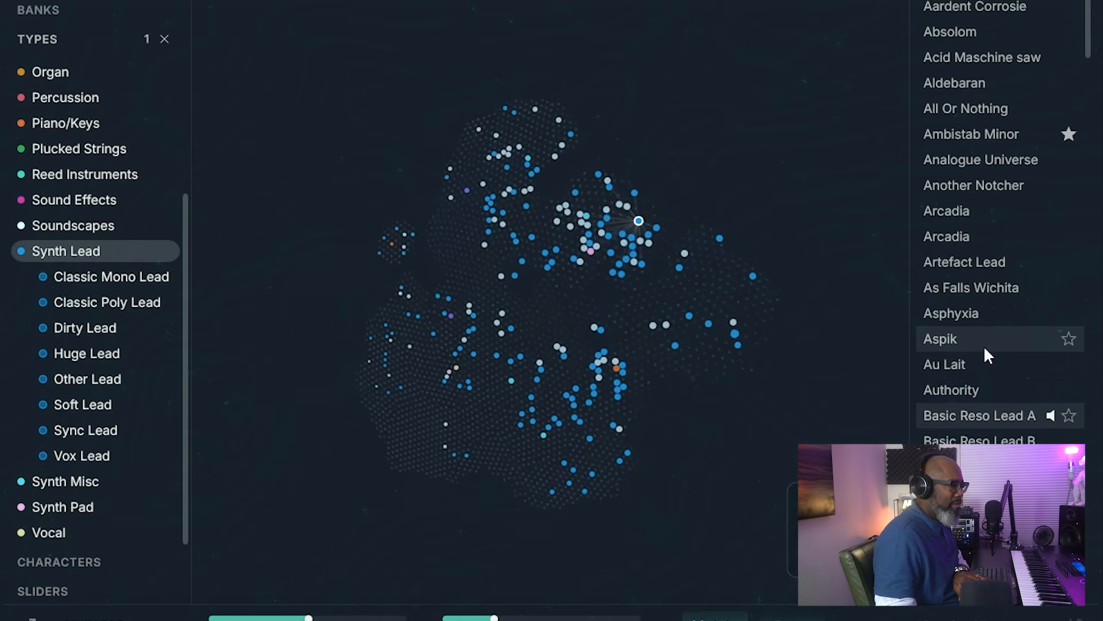
key(Down)
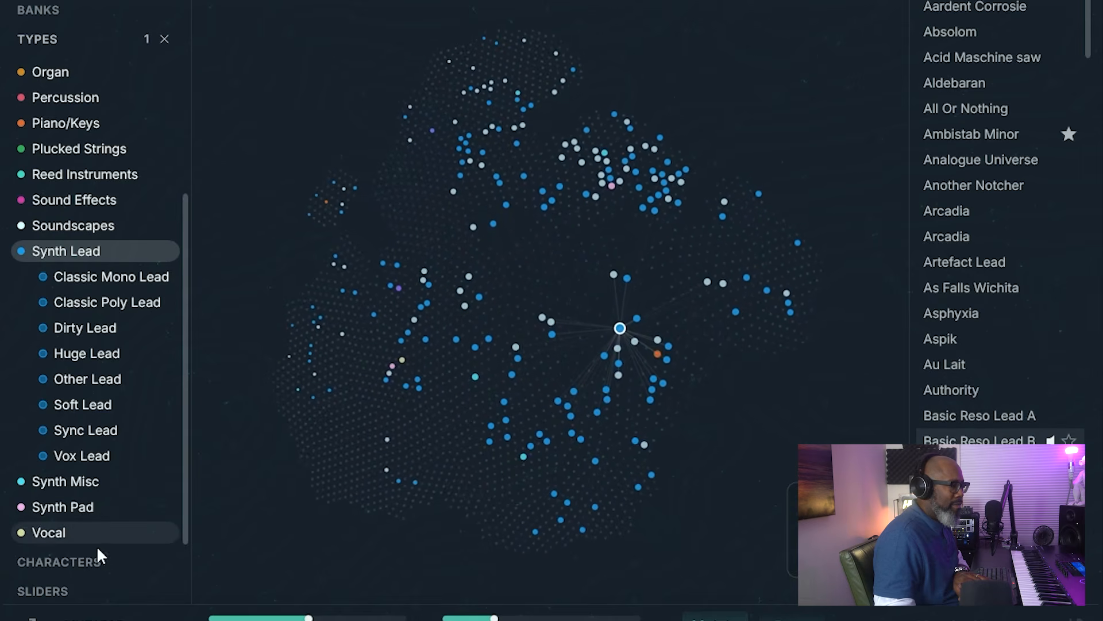
Step: Filter the Synth Lead presets to the Chord character and preview Binary Lead, Blingy and Blochord
click(64, 563)
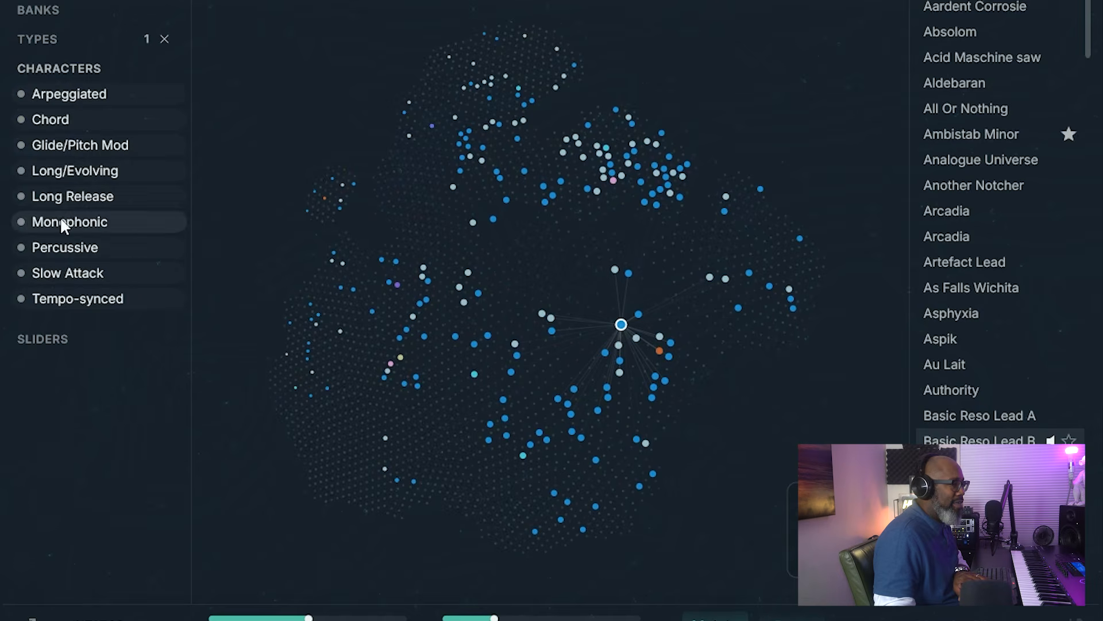
click(68, 115)
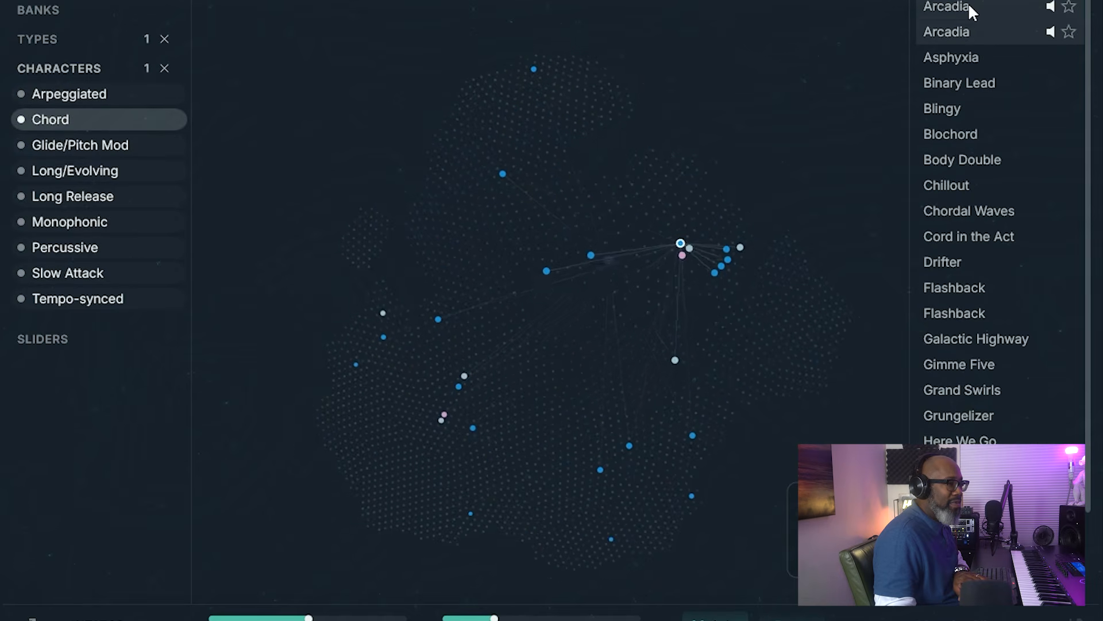
click(986, 84)
key(Down)
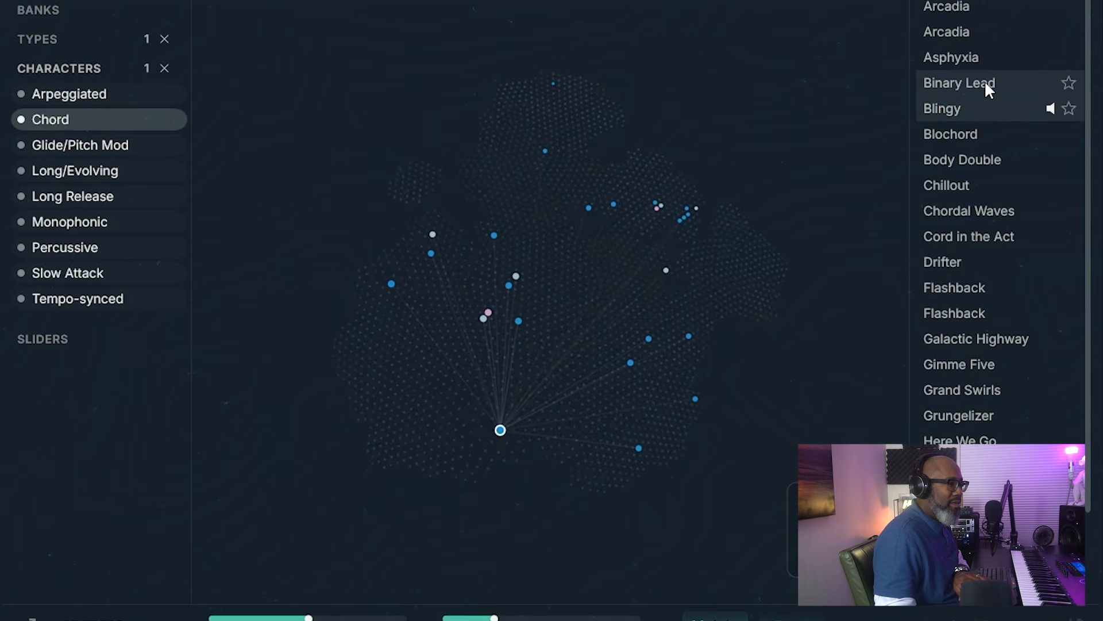
key(Down)
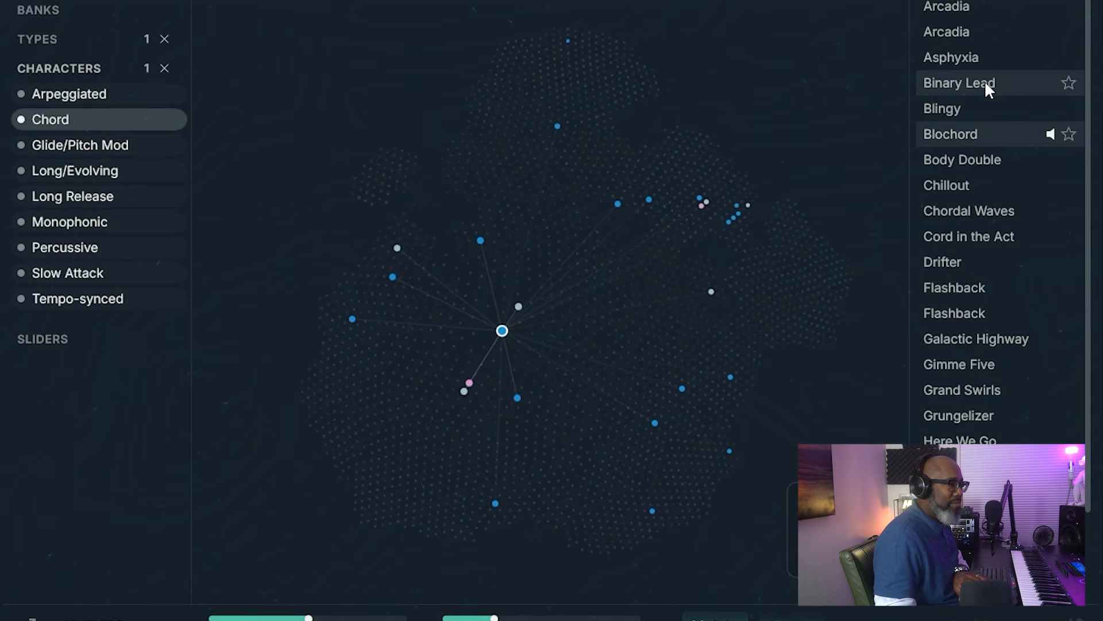
Step: Favourite Blochord and Chillout while previewing Body Double, ending on Chordal Waves
click(1068, 133)
click(1054, 157)
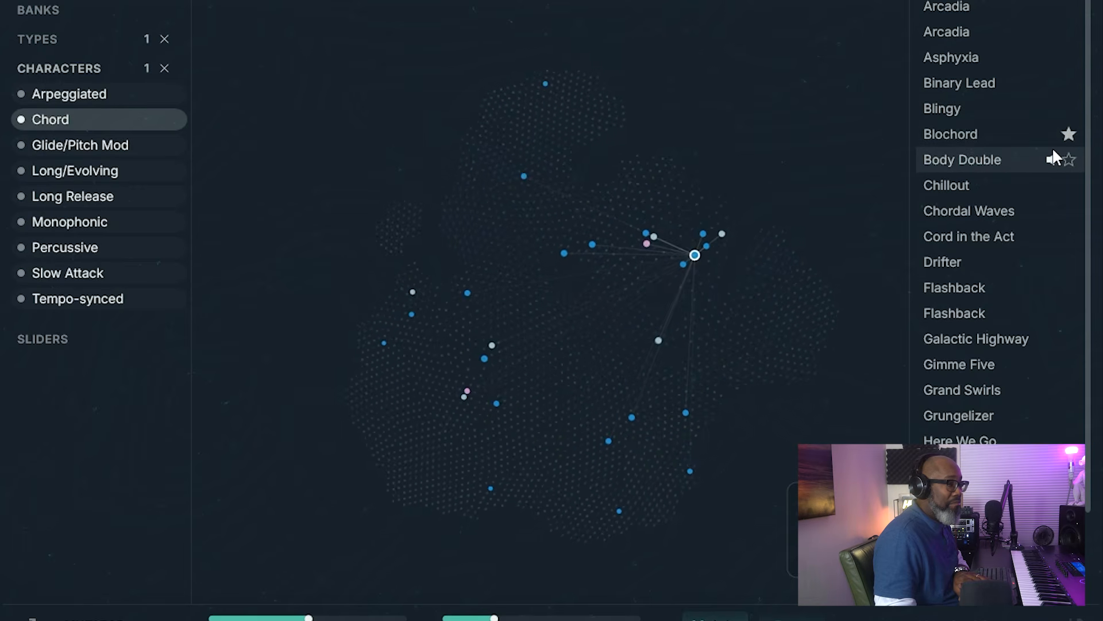
key(Down)
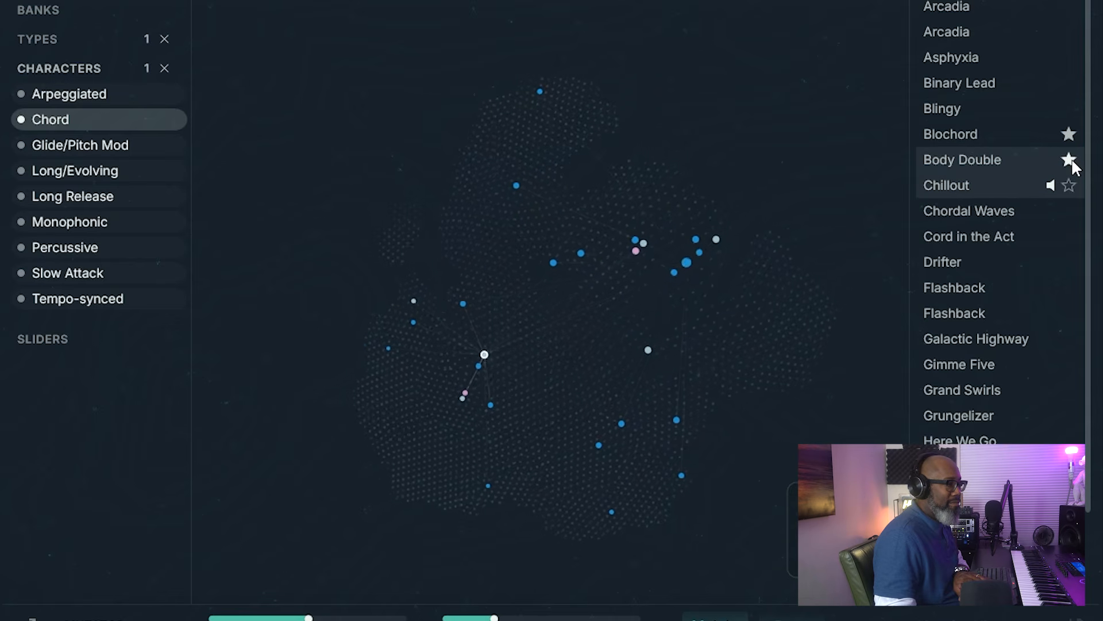
click(1069, 185)
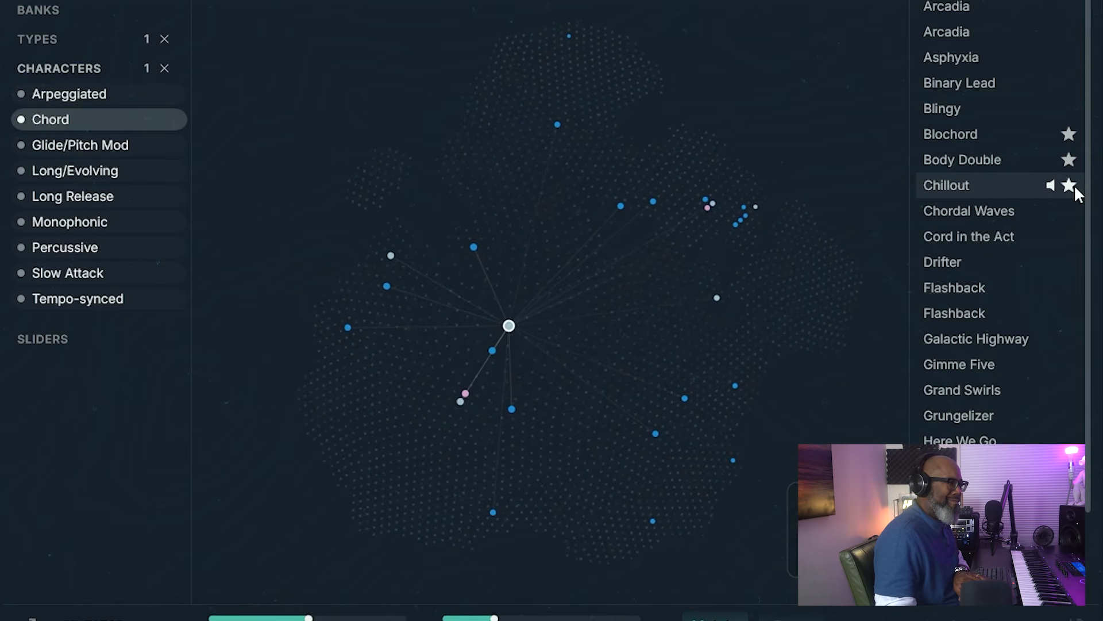
key(Down)
key(Down)
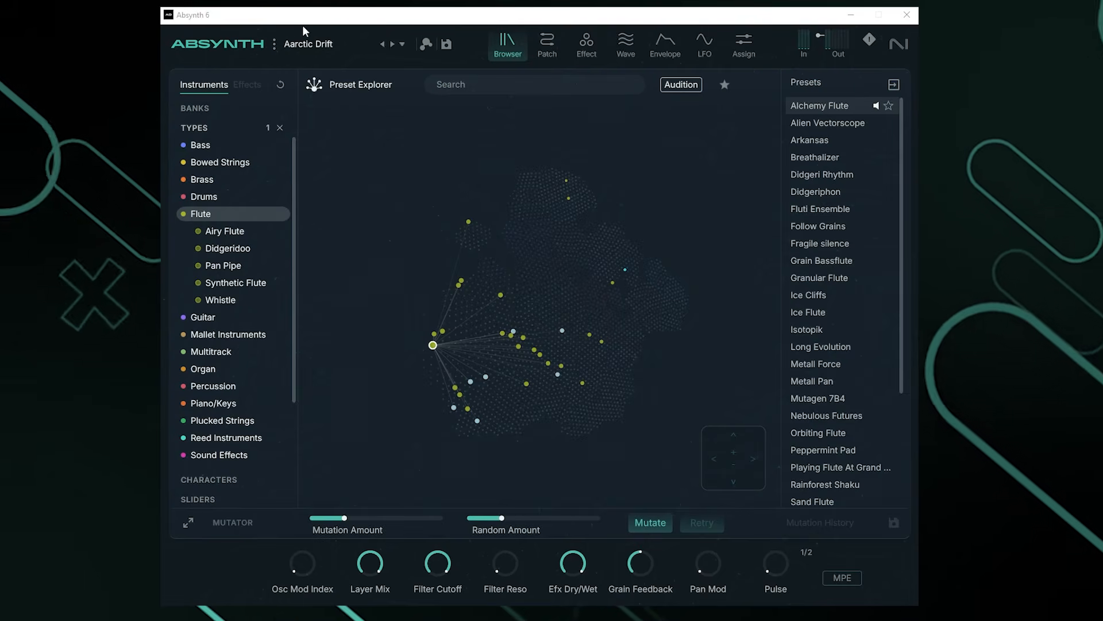
Step: Open Absynth 6's three-dot main menu in the full browser window
click(275, 43)
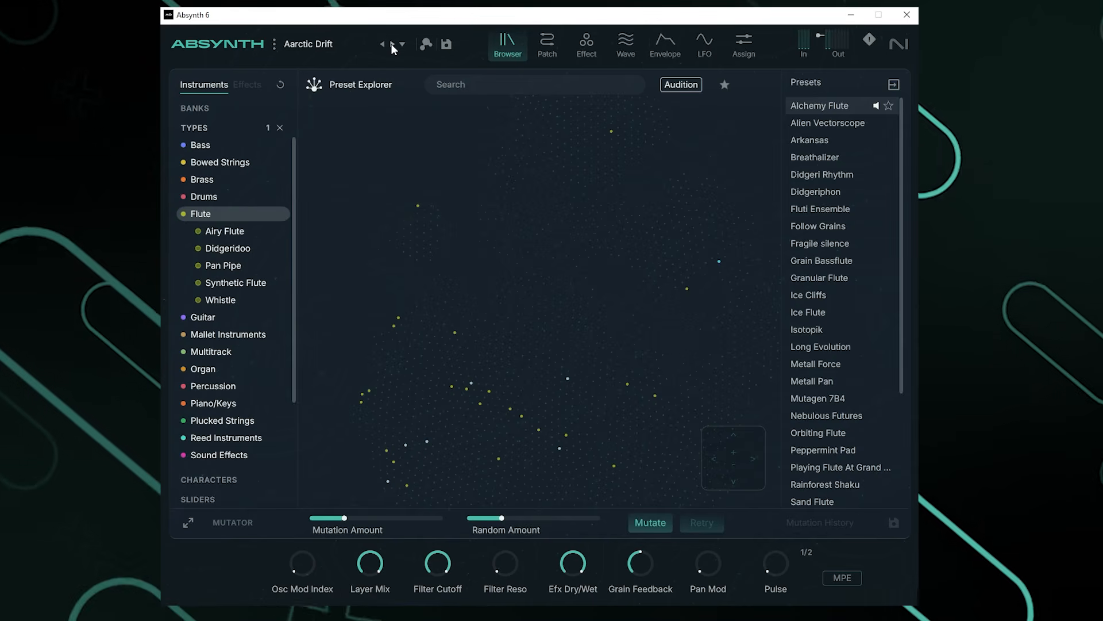
Step: Load the Alchemy Flute preset and show the flute presets as a detailed table
click(403, 44)
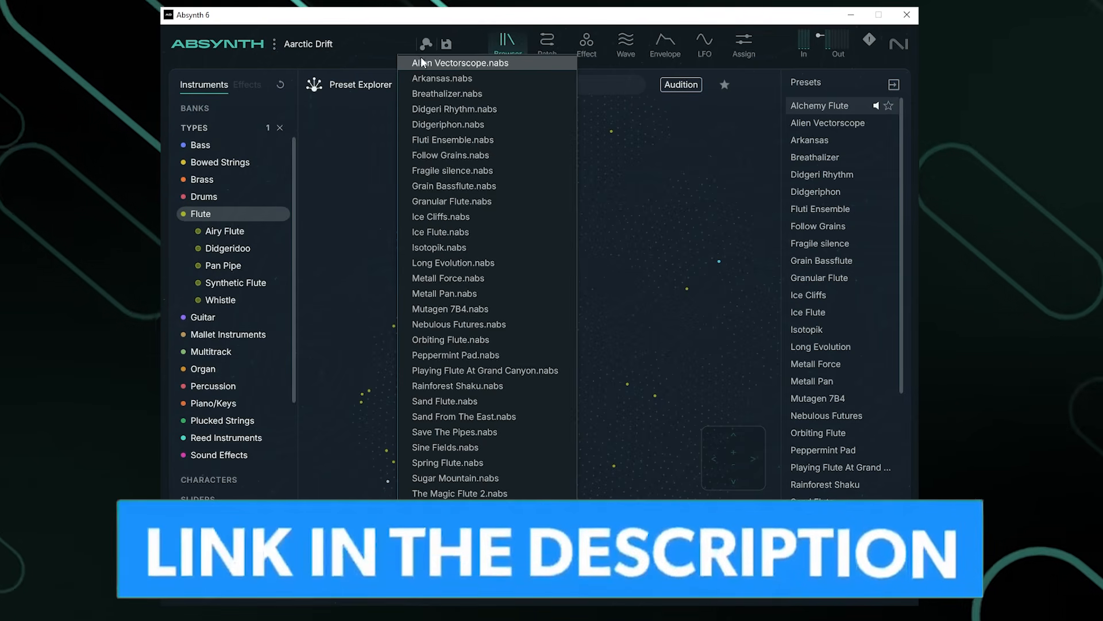
click(400, 44)
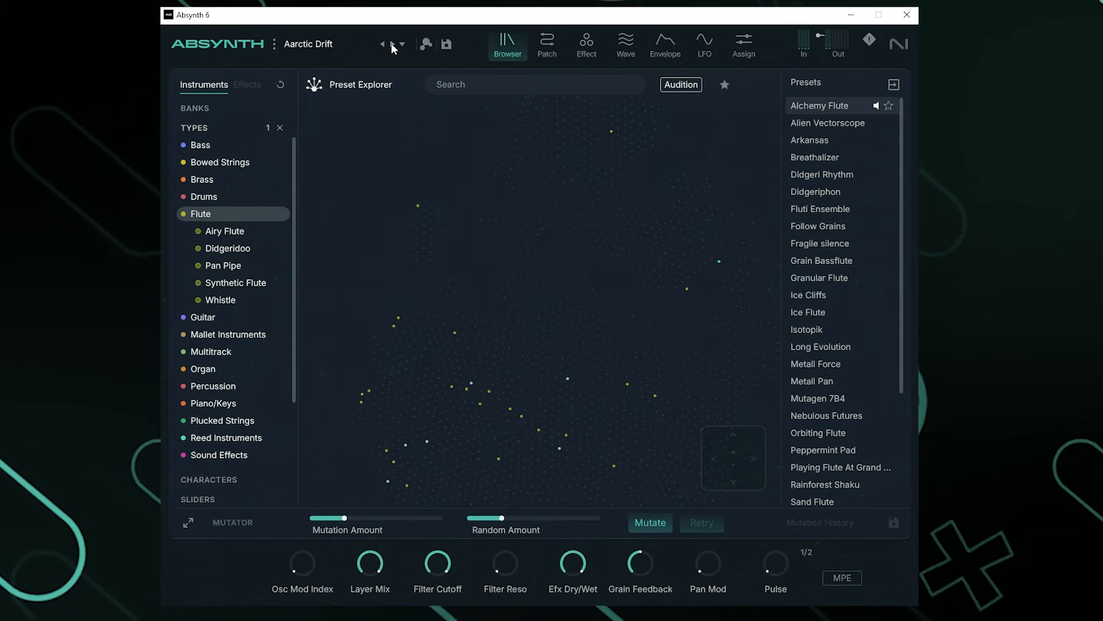
click(392, 44)
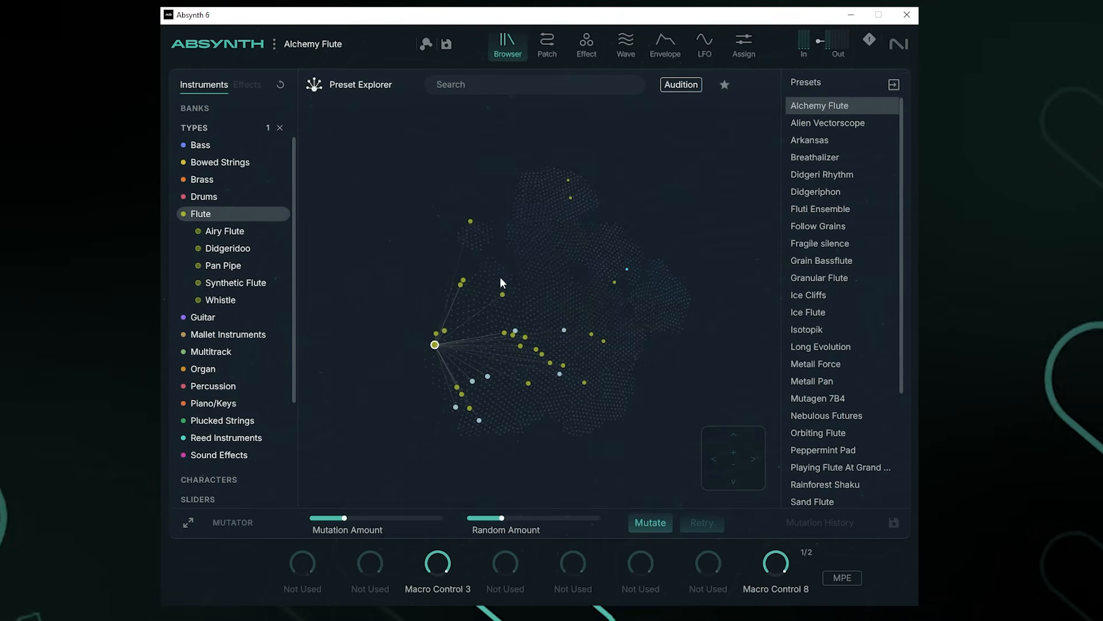
click(330, 83)
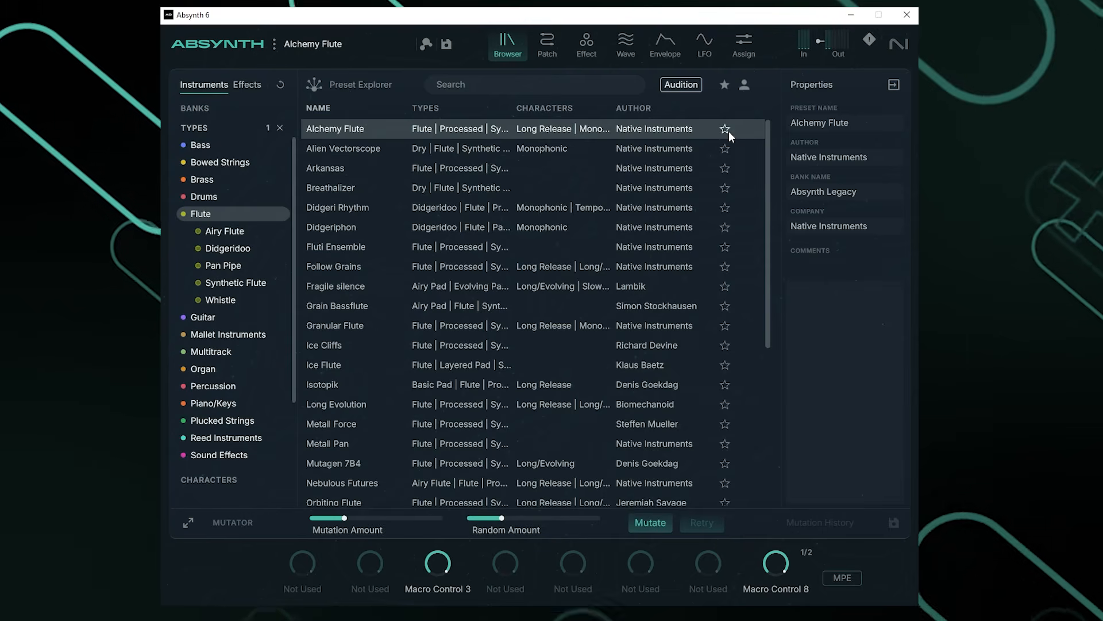
Step: Return to the preset map, clear the guitar search, and preview Alien Vectorscope through Didgeriphon
click(328, 92)
key(BackSpace)
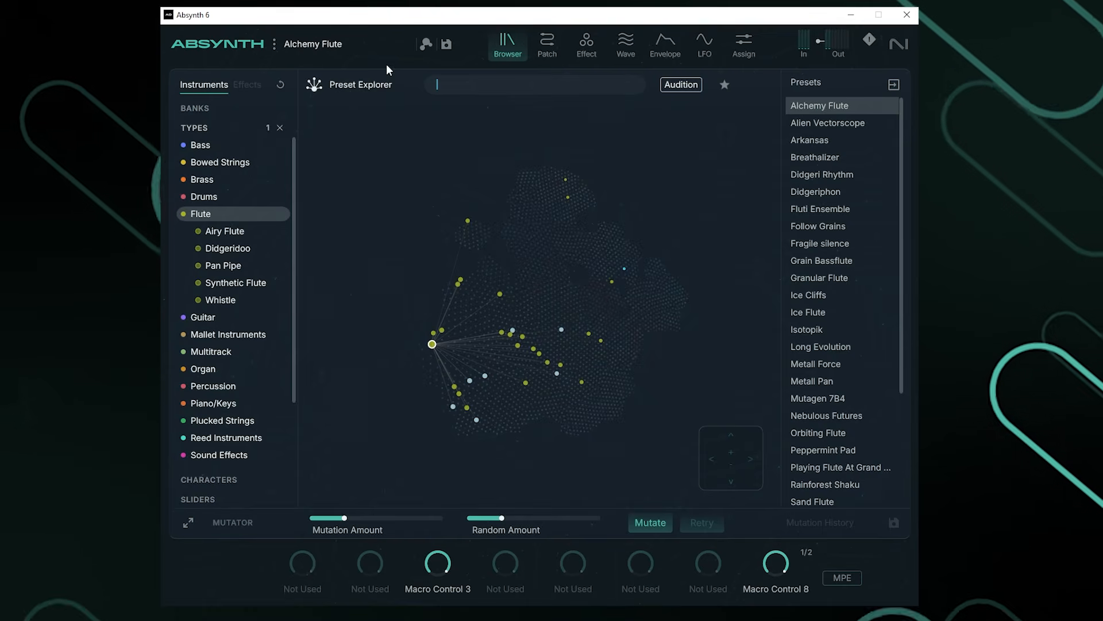
click(820, 121)
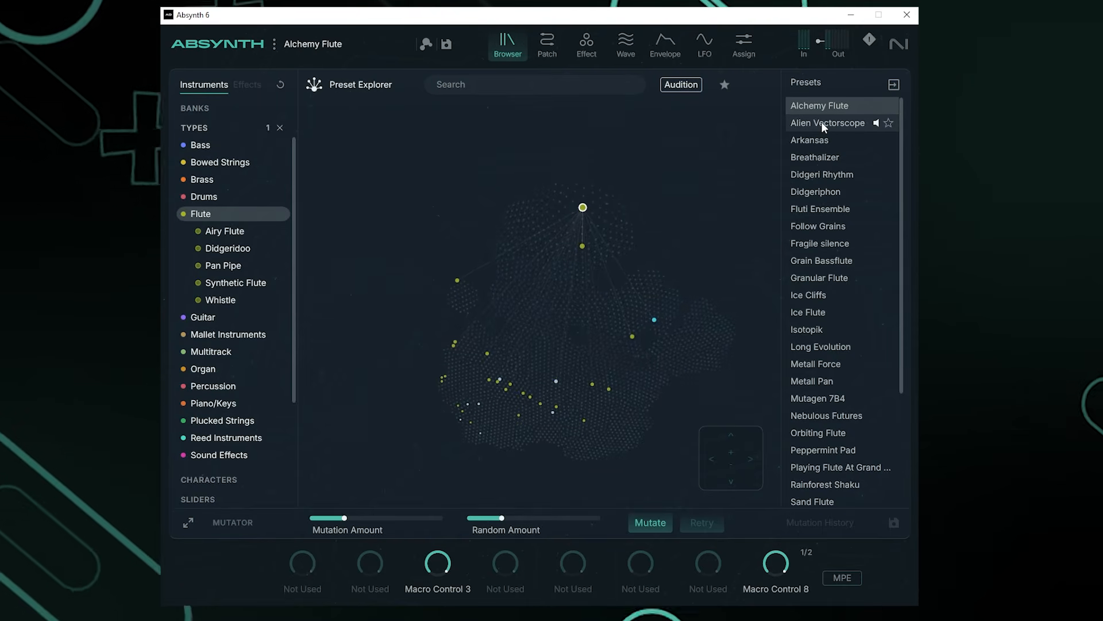
key(Down)
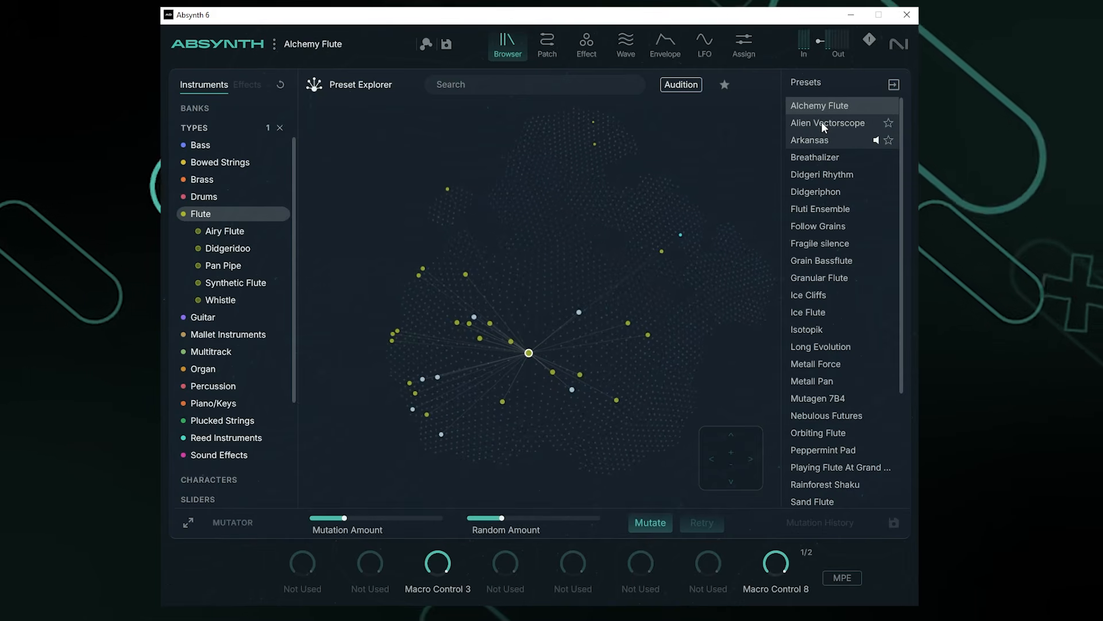
key(Down)
key(Down)
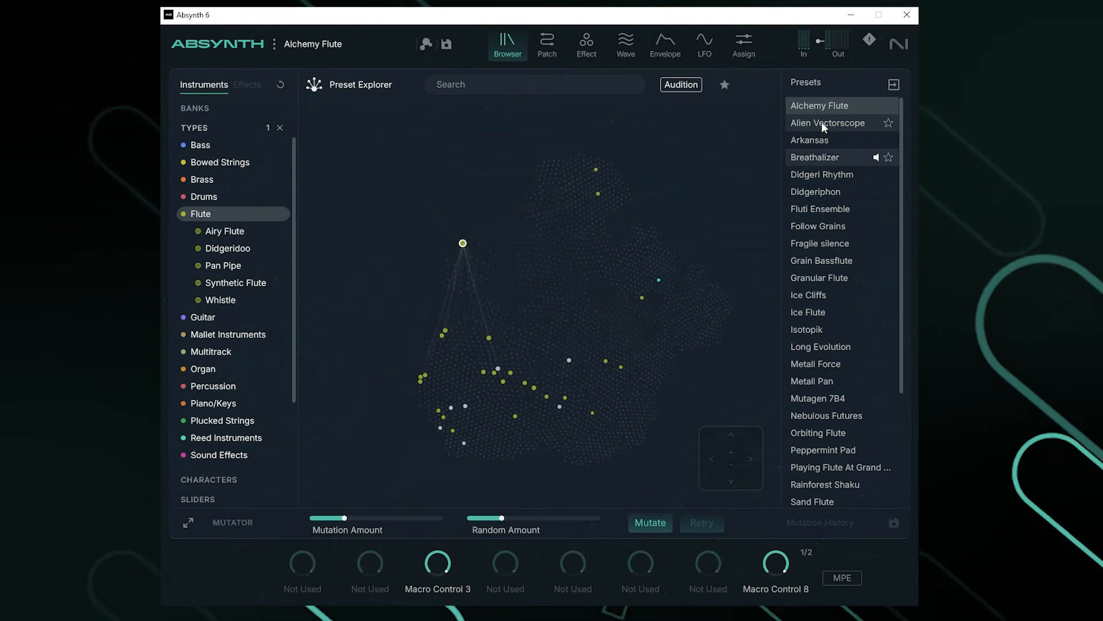
key(Down)
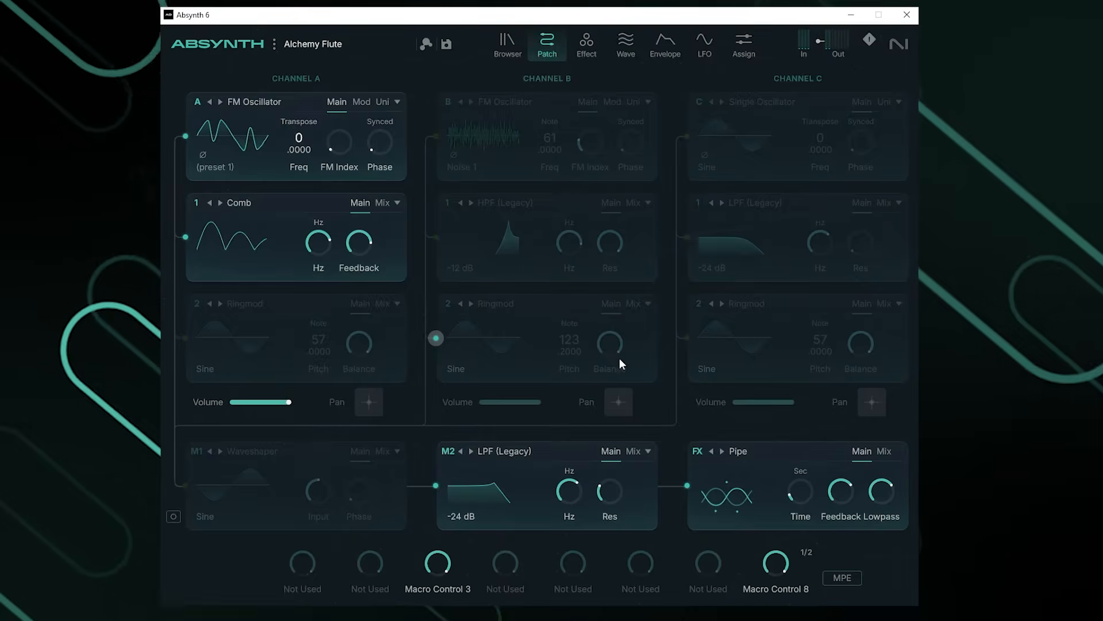
Step: Switch channel A's oscillator to Audio Input, then back to FM Oscillator
click(249, 102)
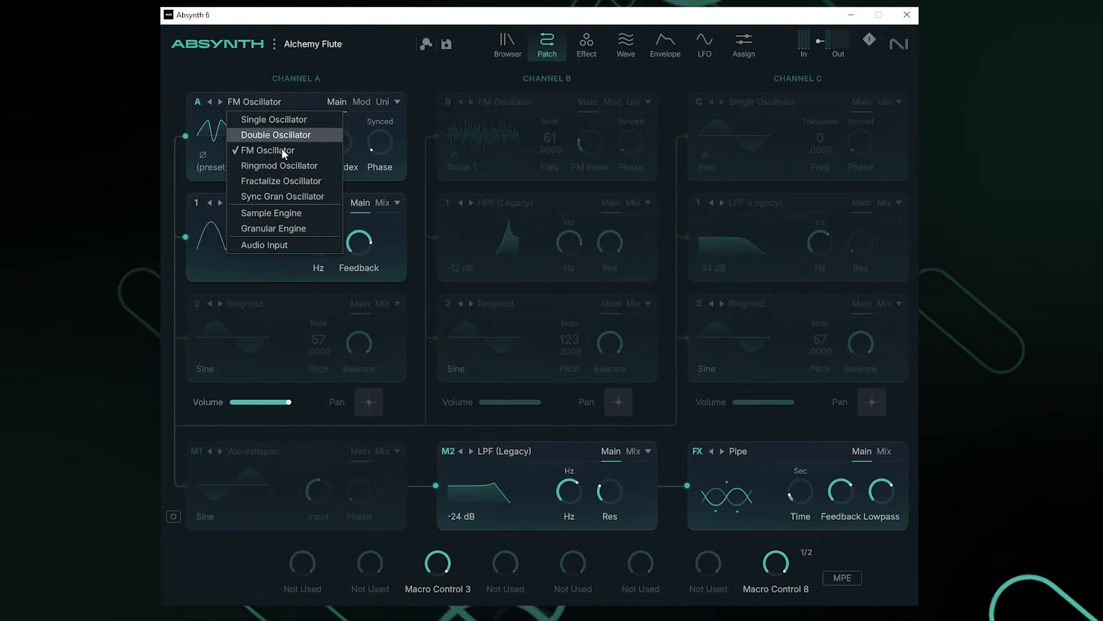
click(274, 244)
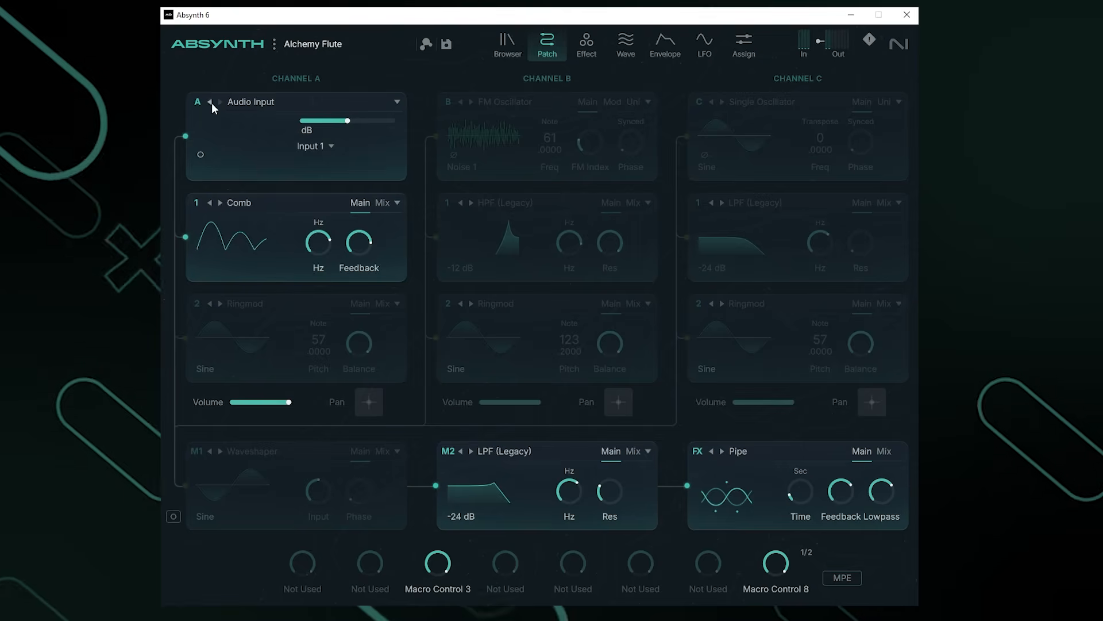
click(249, 103)
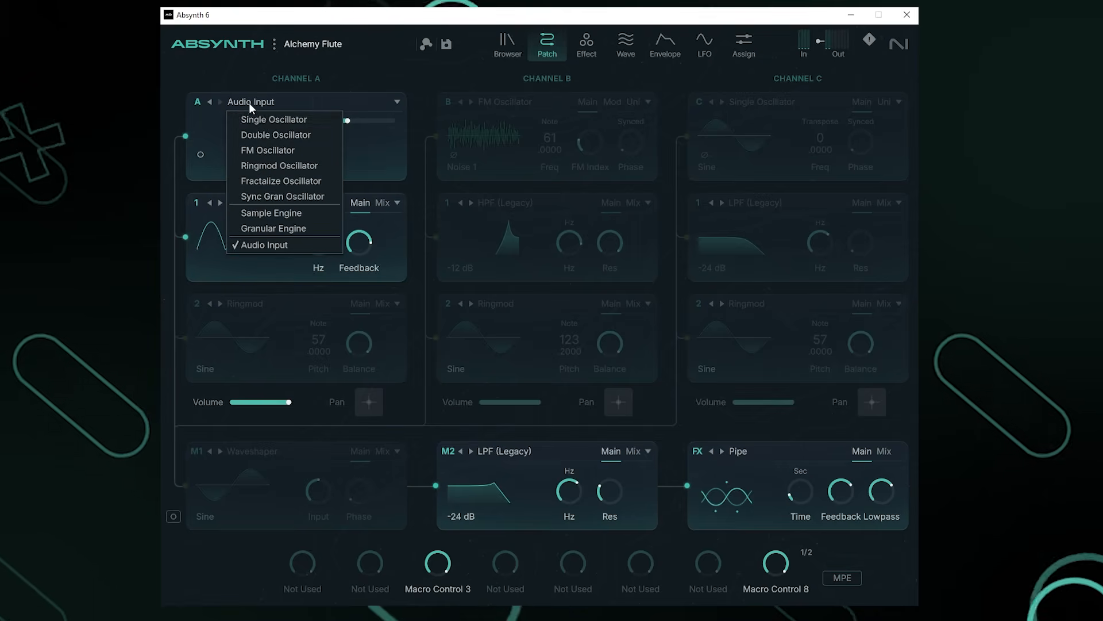
click(282, 150)
Step: Leave slot 1 on Comb, toggle slot 2's Ringmod on and off, and bring up the Effect page
click(239, 203)
click(333, 204)
click(186, 337)
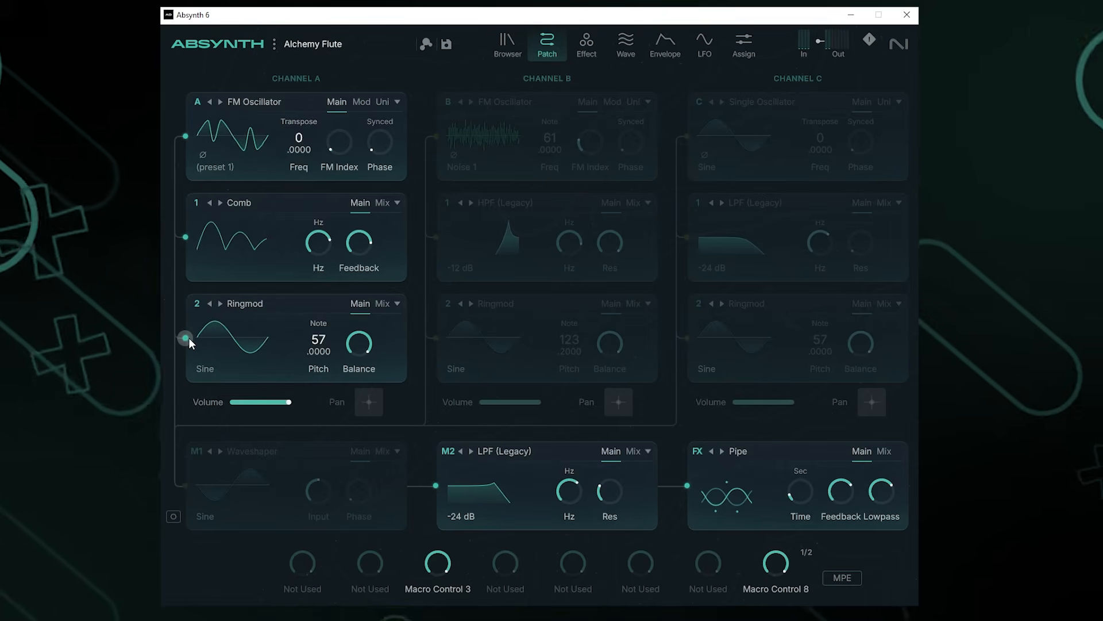
click(186, 337)
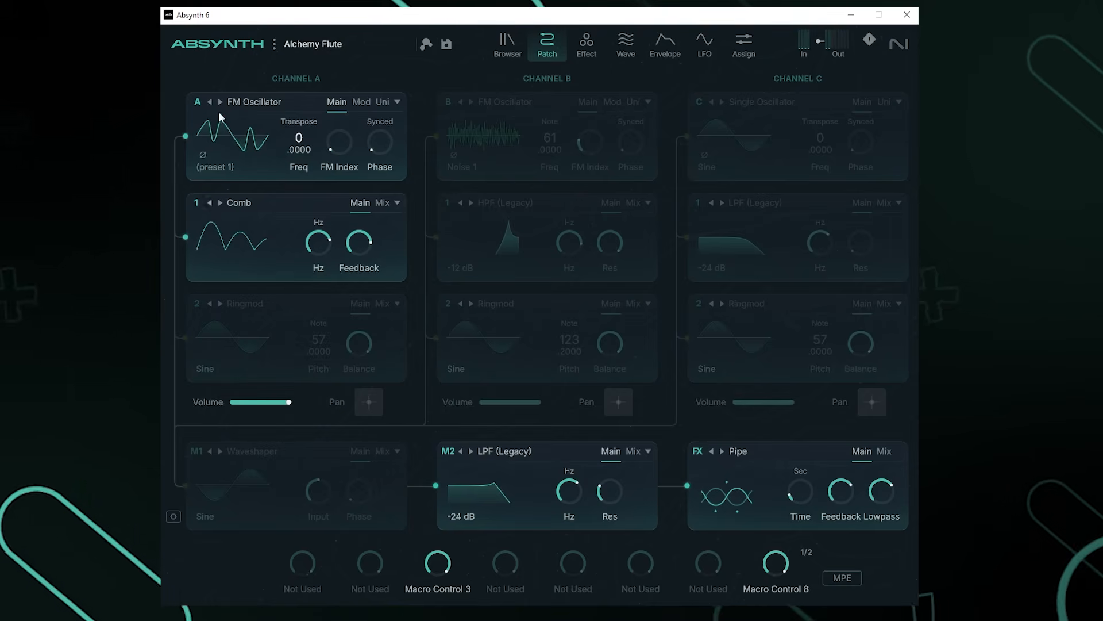
click(586, 43)
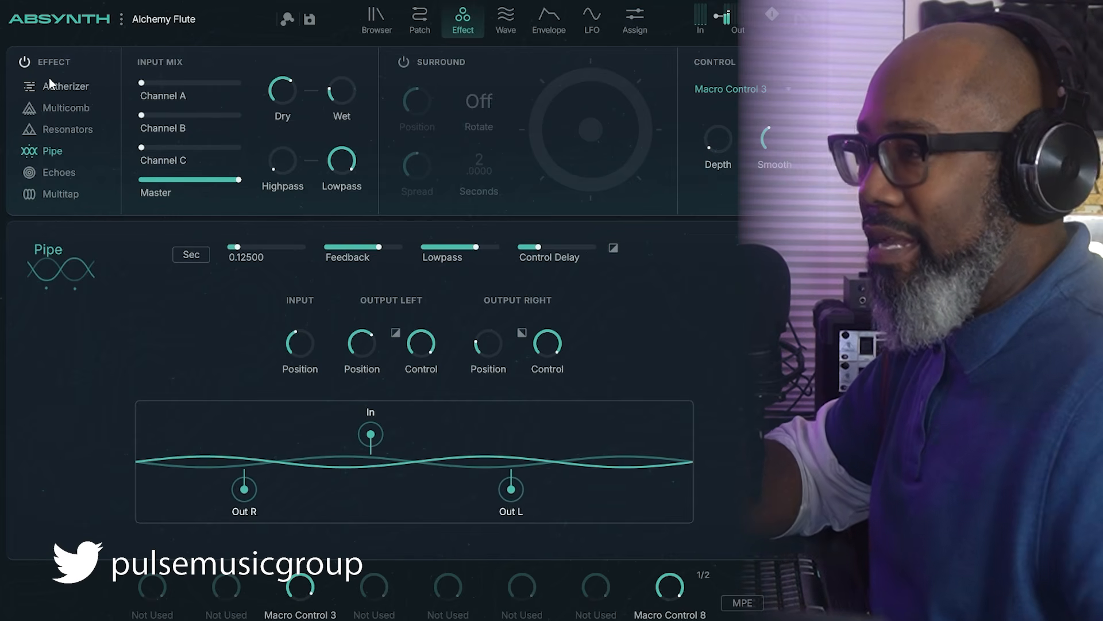
Step: Preview the Multicomb, Resonators, Pipe, Echoes and Multitap effects in the Effect list
click(56, 109)
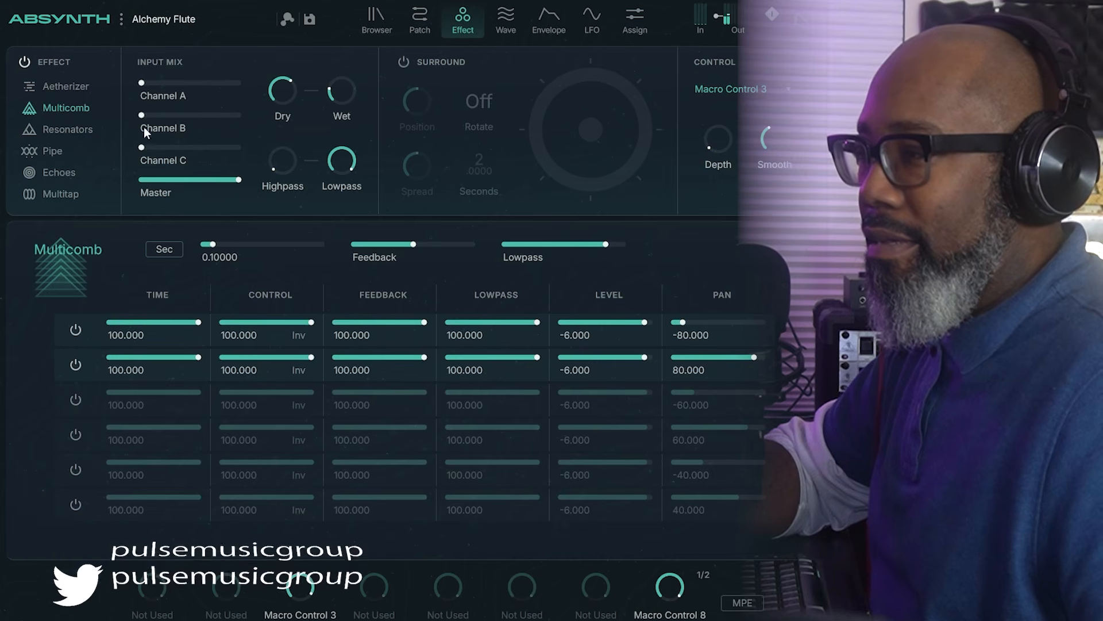
click(64, 135)
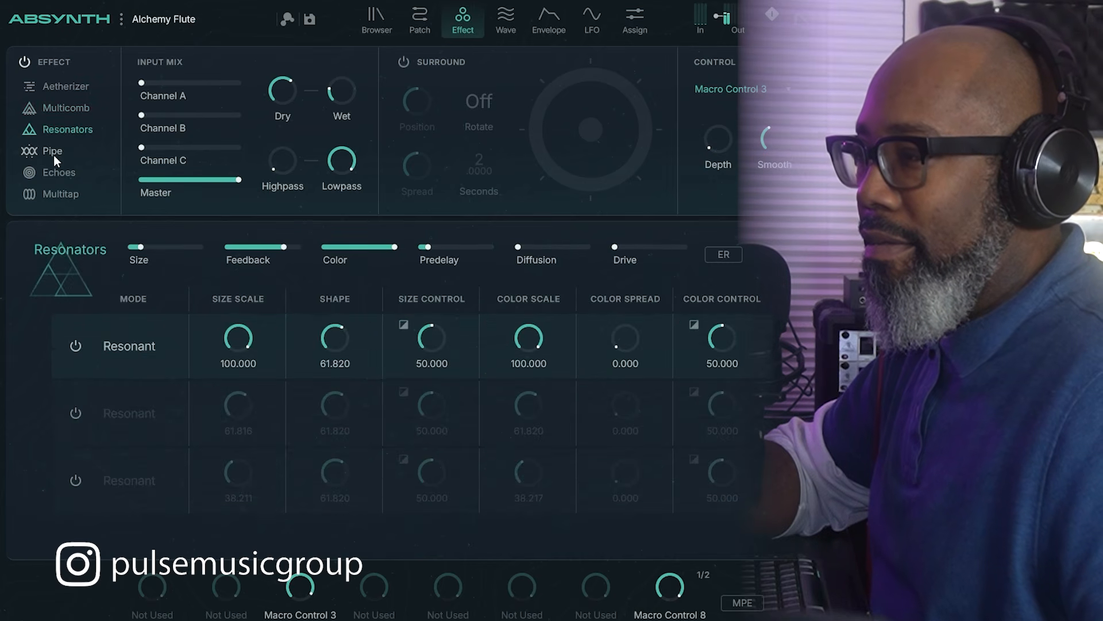
click(54, 153)
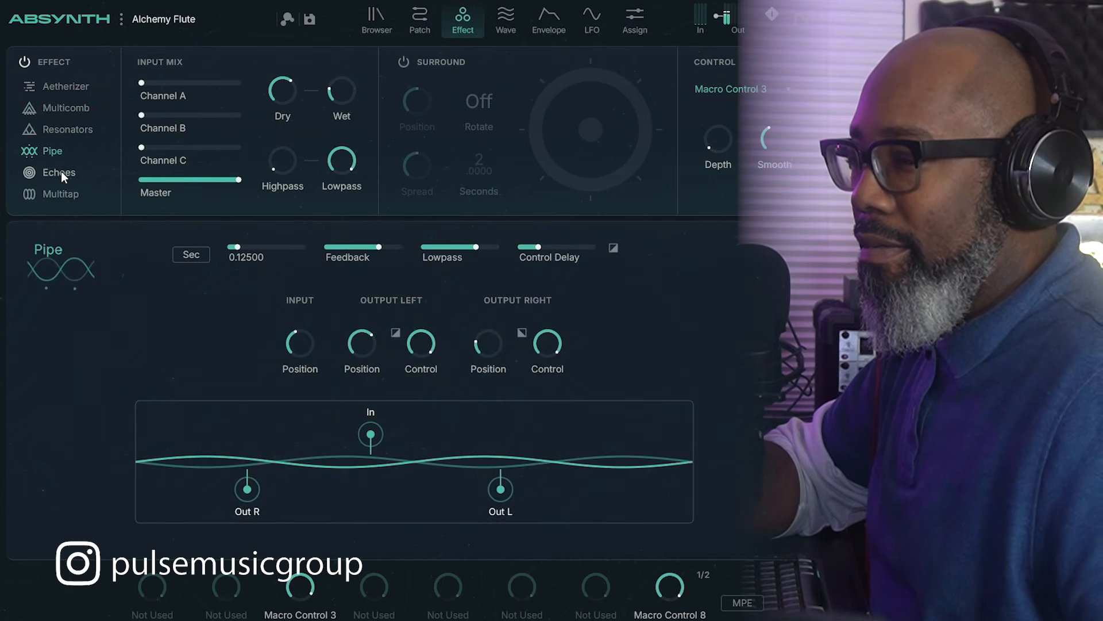
click(61, 171)
click(57, 193)
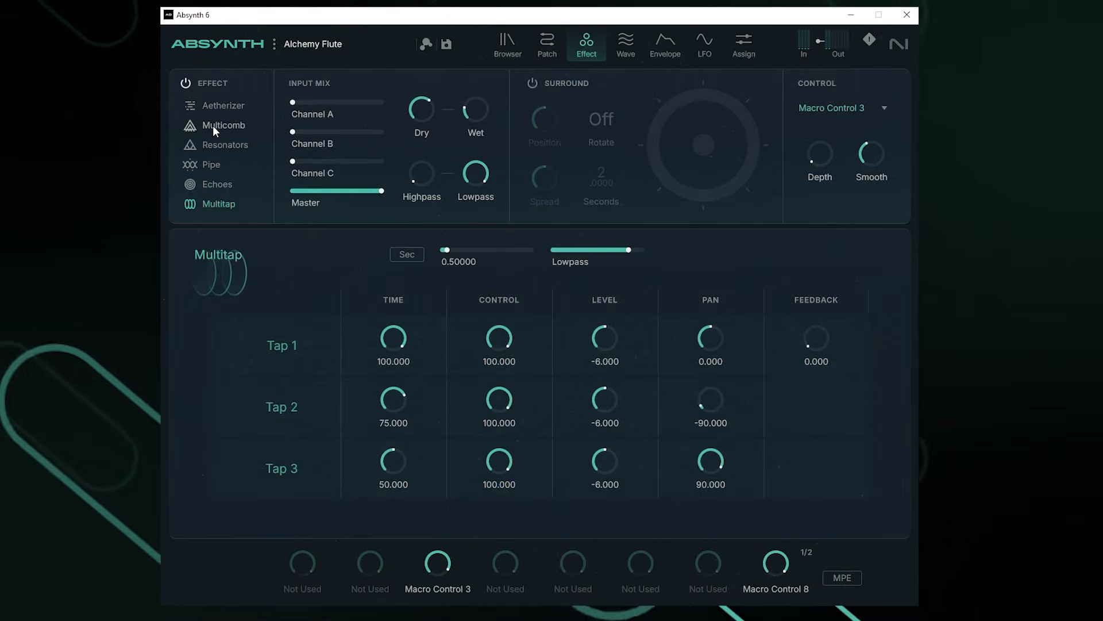
Step: Switch the effect through Multicomb, Aetherizer, Resonators, Pipe, Echoes and Multitap
click(215, 126)
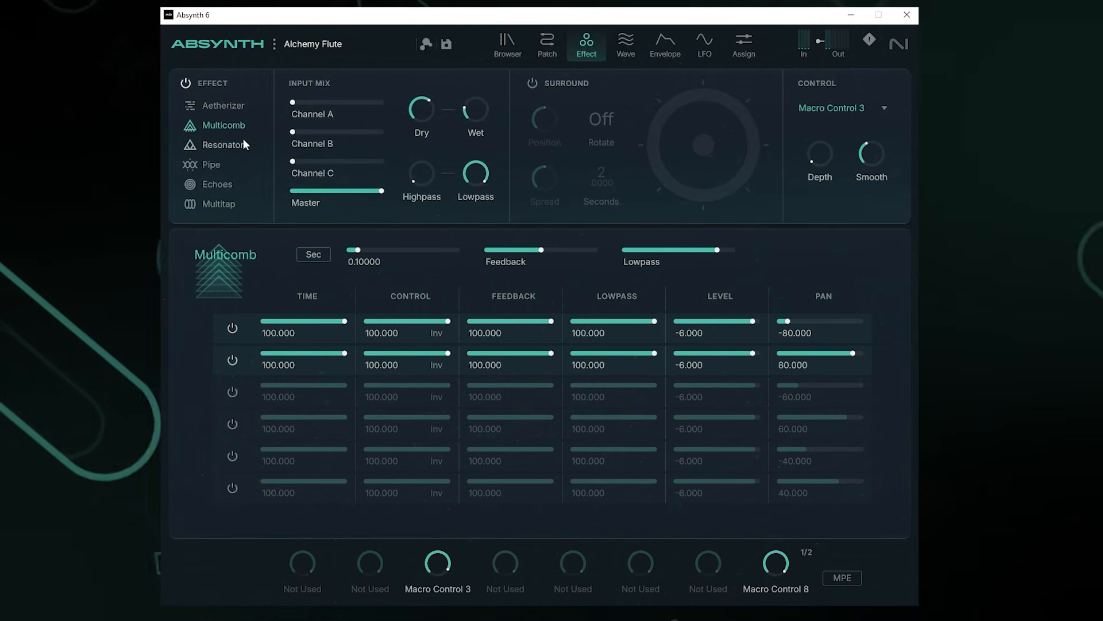
click(225, 109)
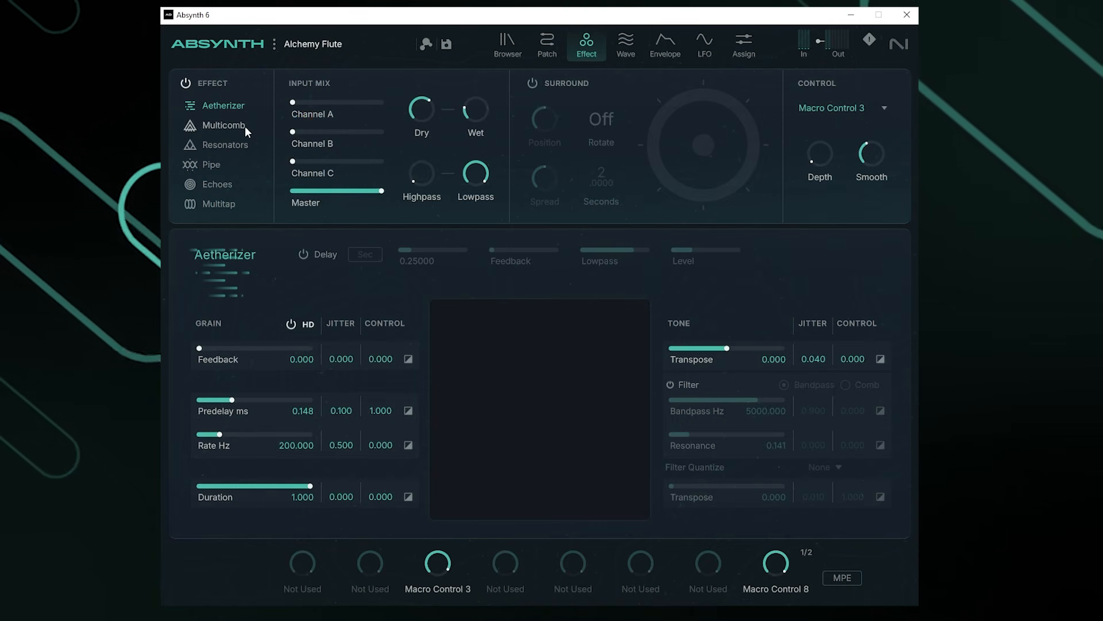
click(231, 127)
click(232, 145)
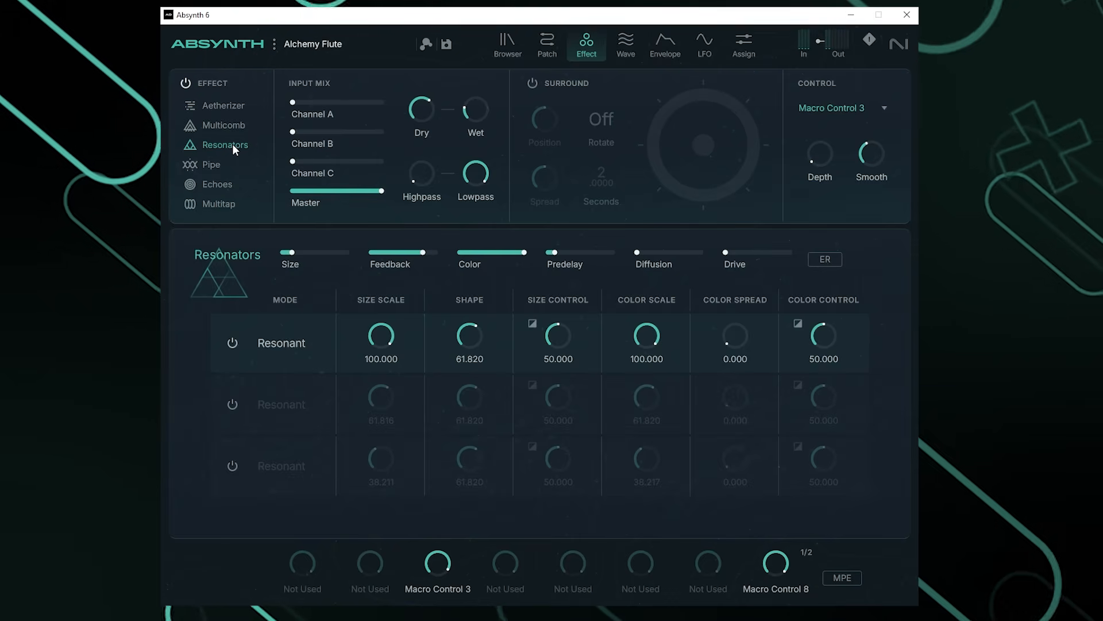
click(212, 165)
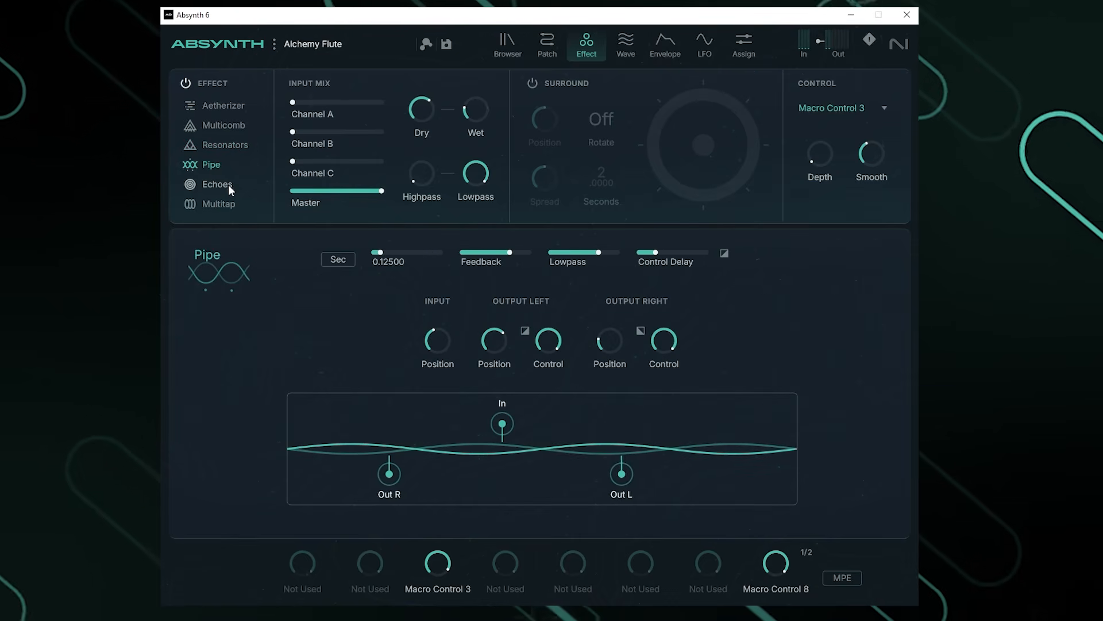
click(227, 184)
click(217, 203)
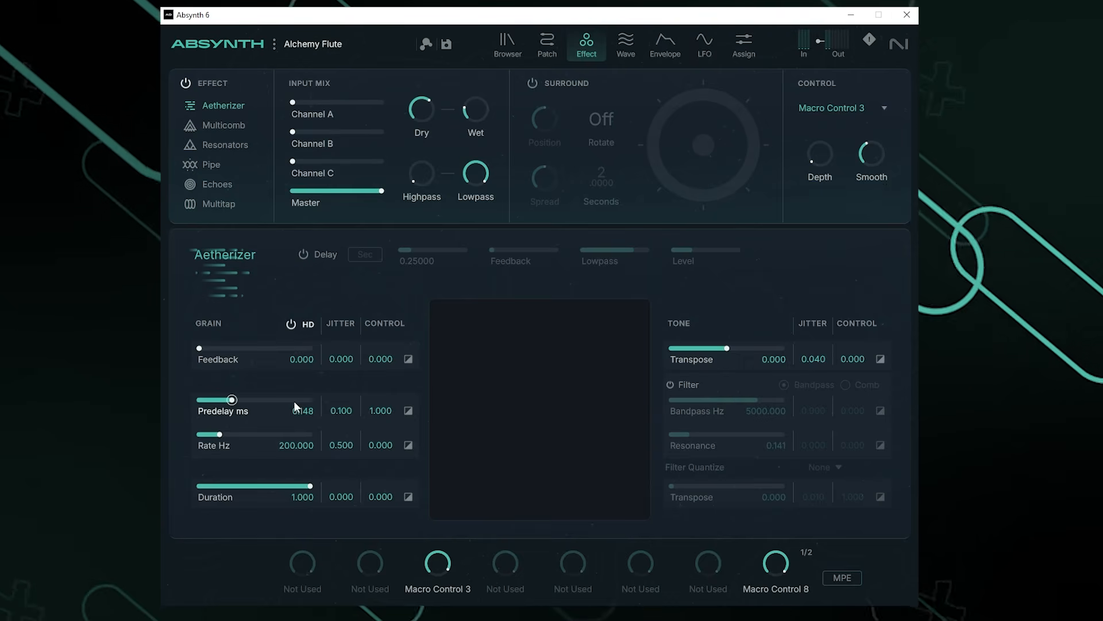
Step: Switch on the Aetherizer Delay and Surround, with Surround Rotate set to On
click(309, 260)
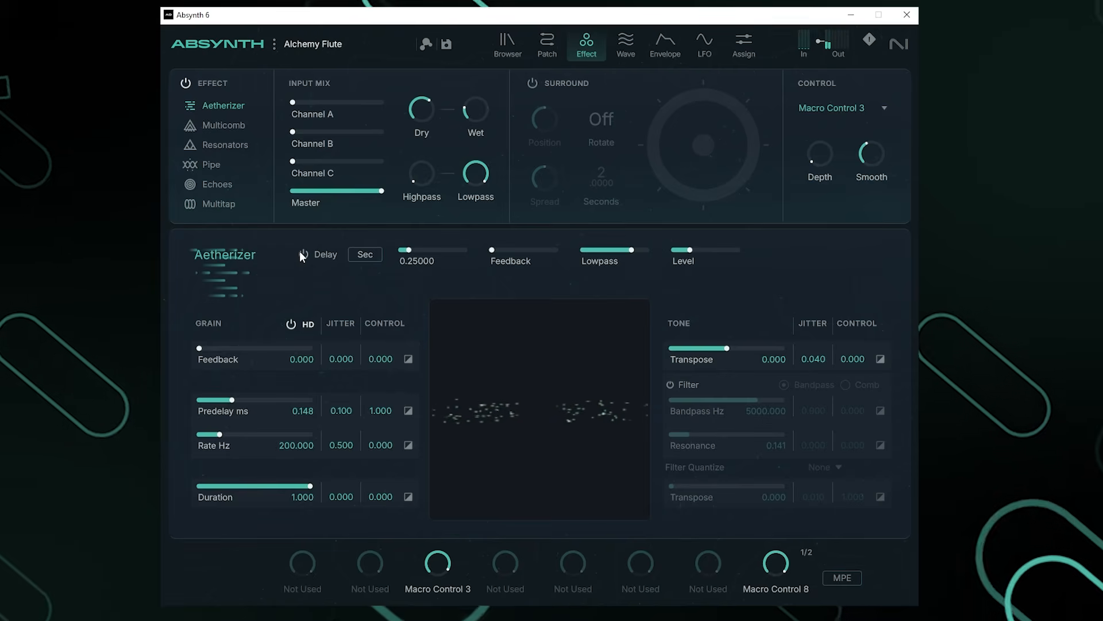
click(532, 84)
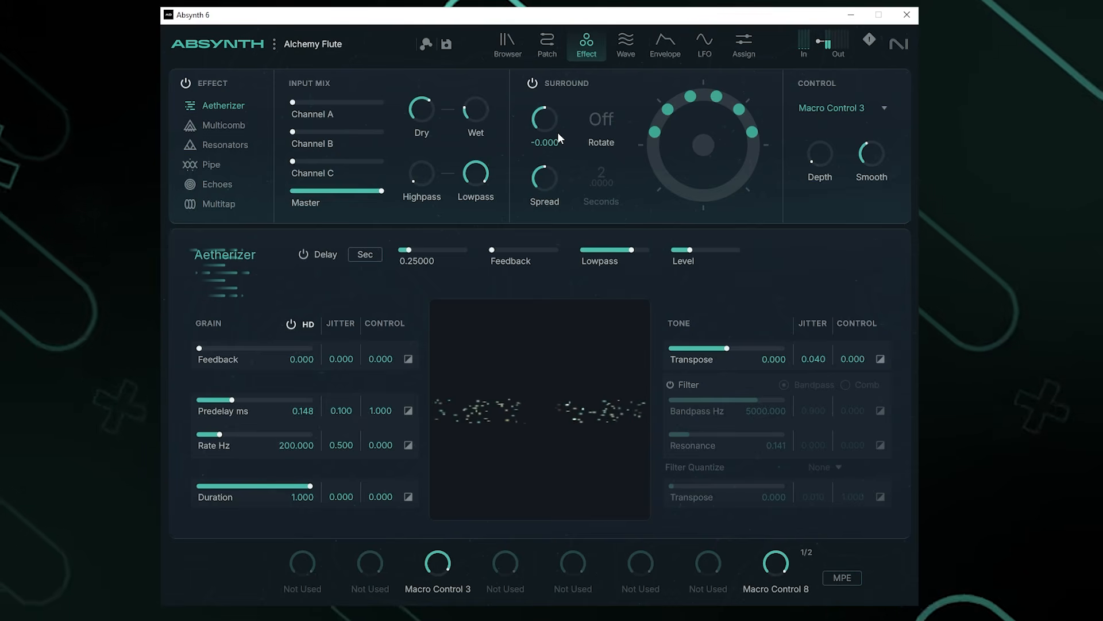
click(602, 135)
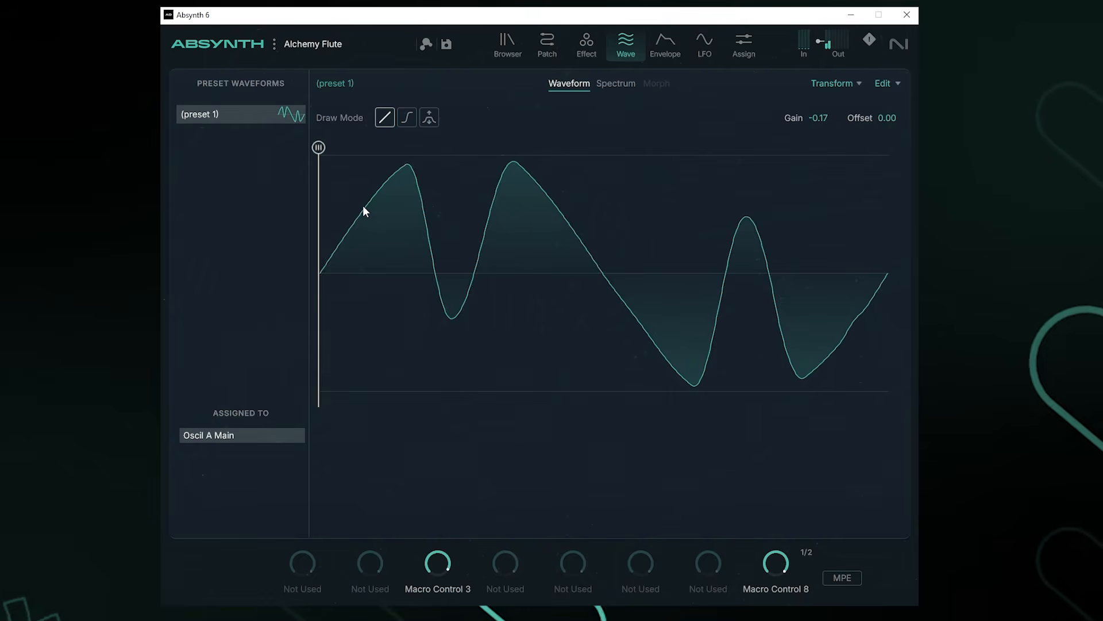
Step: Redraw the start of Oscil A's preset 1 waveform as a straight line with a sharp notch
mouse_move(319, 273)
mouse_down()
mouse_move(554, 295)
mouse_move(692, 180)
mouse_move(742, 347)
mouse_move(786, 201)
mouse_move(376, 188)
mouse_move(295, 224)
mouse_move(439, 215)
mouse_move(310, 219)
mouse_move(377, 204)
mouse_move(553, 257)
mouse_move(781, 230)
mouse_move(526, 205)
mouse_move(341, 255)
mouse_move(412, 265)
mouse_move(381, 253)
mouse_up()
Step: Widen the marked waveform section leftward and raise it into a flat top
click(430, 118)
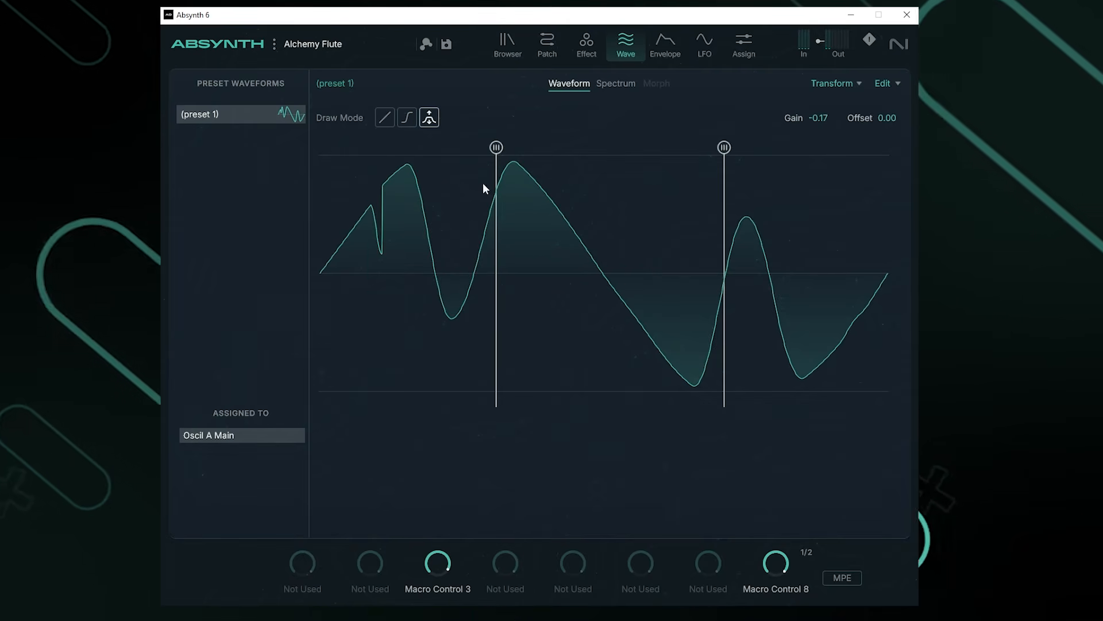
drag(496, 148, 405, 150)
mouse_move(460, 250)
mouse_down()
mouse_move(546, 222)
mouse_move(618, 354)
mouse_move(673, 198)
mouse_up()
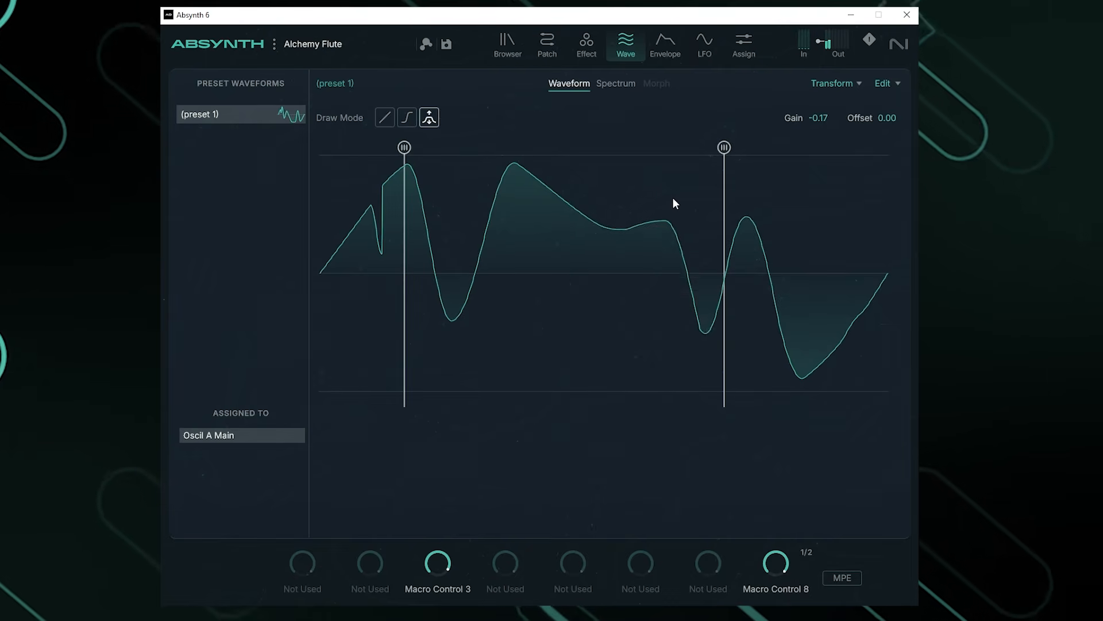
mouse_move(811, 333)
mouse_down()
mouse_move(805, 286)
mouse_move(844, 322)
mouse_move(798, 257)
mouse_move(801, 337)
mouse_up()
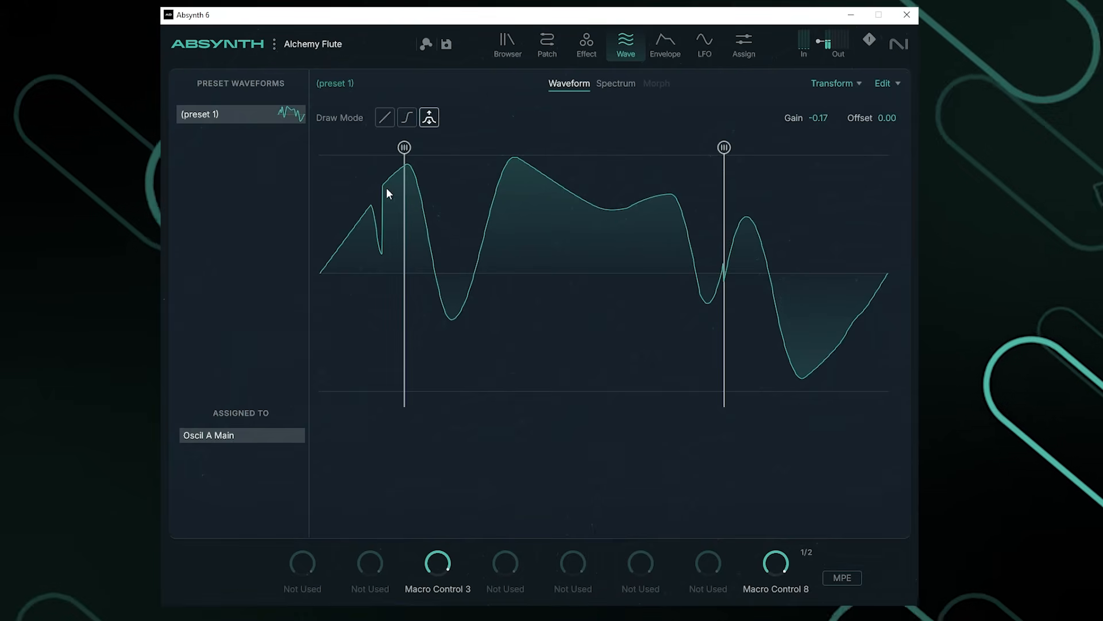
Step: Narrow the marked section, pull the wave down between the markers, and view the spectrum
drag(405, 148, 503, 148)
drag(724, 148, 660, 148)
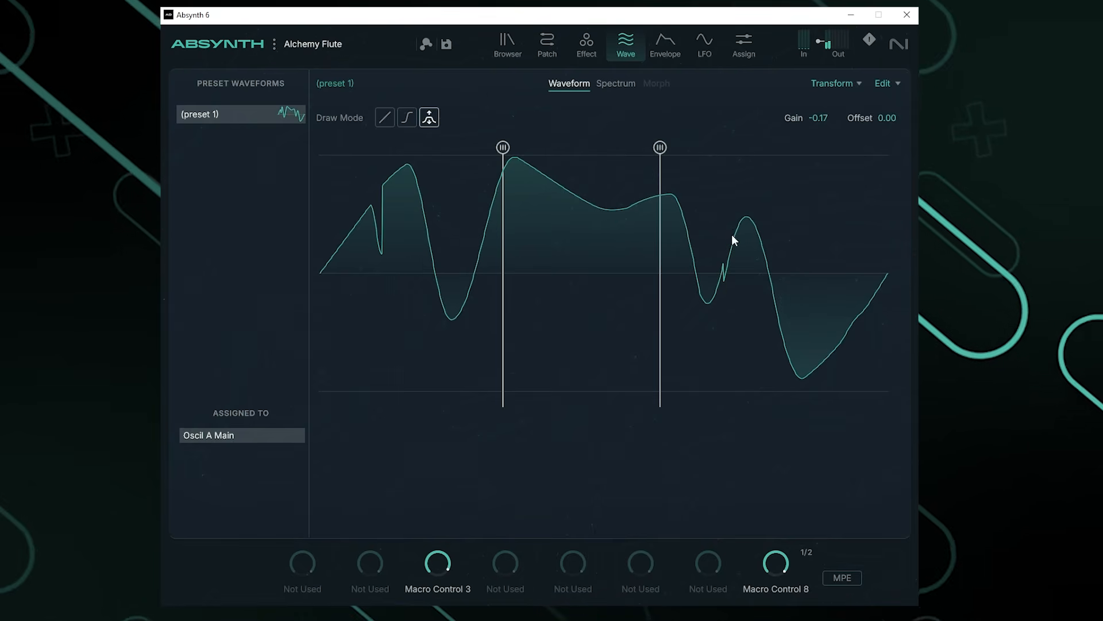
mouse_move(732, 239)
mouse_down()
mouse_move(704, 269)
mouse_move(685, 357)
mouse_up()
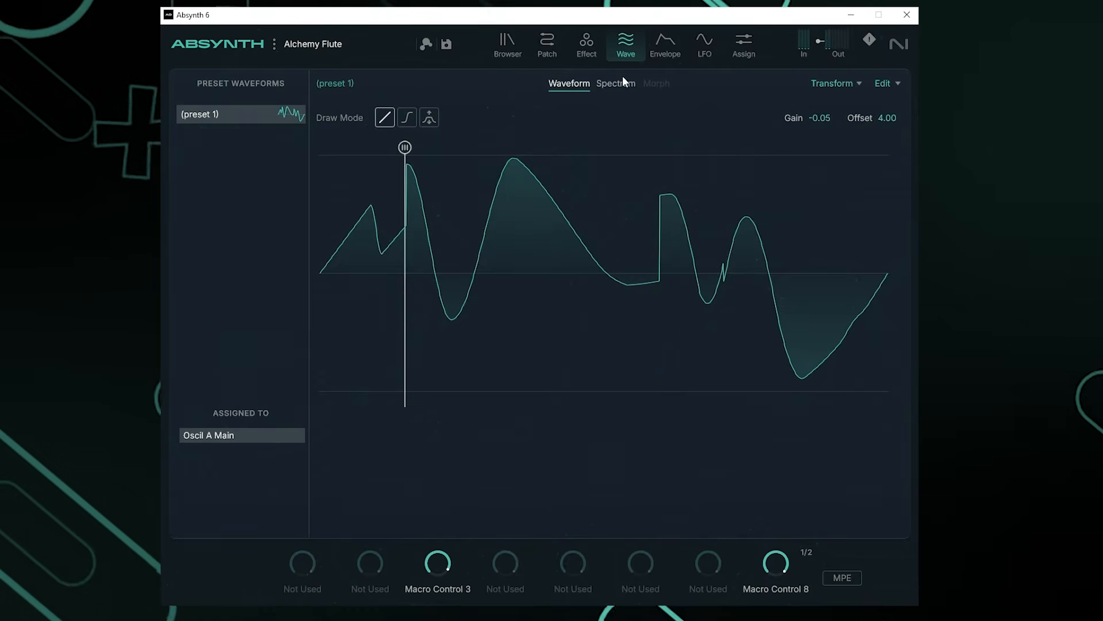
click(621, 84)
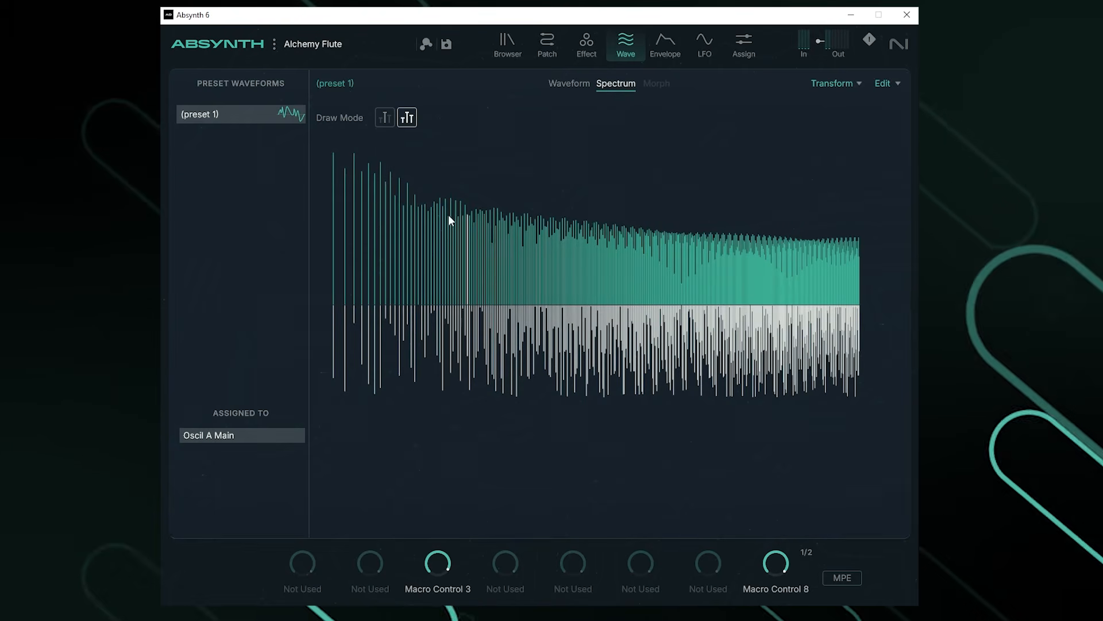
Step: Redraw the upper and lower harmonic bars into smooth arching curves, cutting a gap in the lower ones
mouse_move(347, 239)
mouse_down()
mouse_move(385, 210)
mouse_move(523, 270)
mouse_move(623, 266)
mouse_move(724, 238)
mouse_move(830, 268)
mouse_up()
mouse_move(856, 378)
mouse_down()
mouse_move(822, 374)
mouse_move(798, 352)
mouse_move(630, 357)
mouse_up()
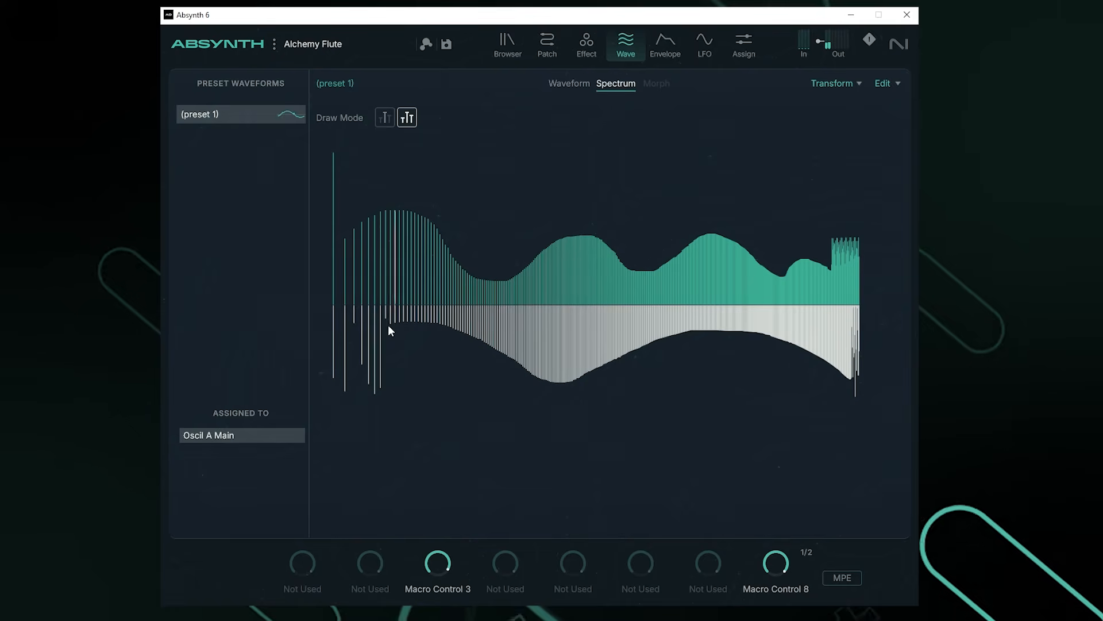
click(386, 118)
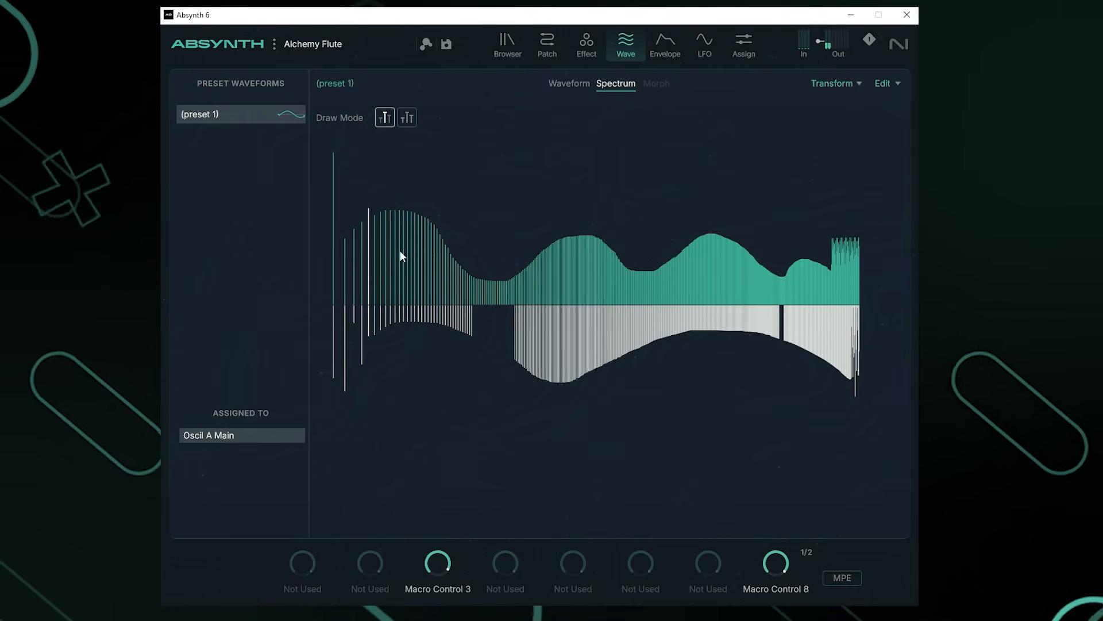
click(407, 117)
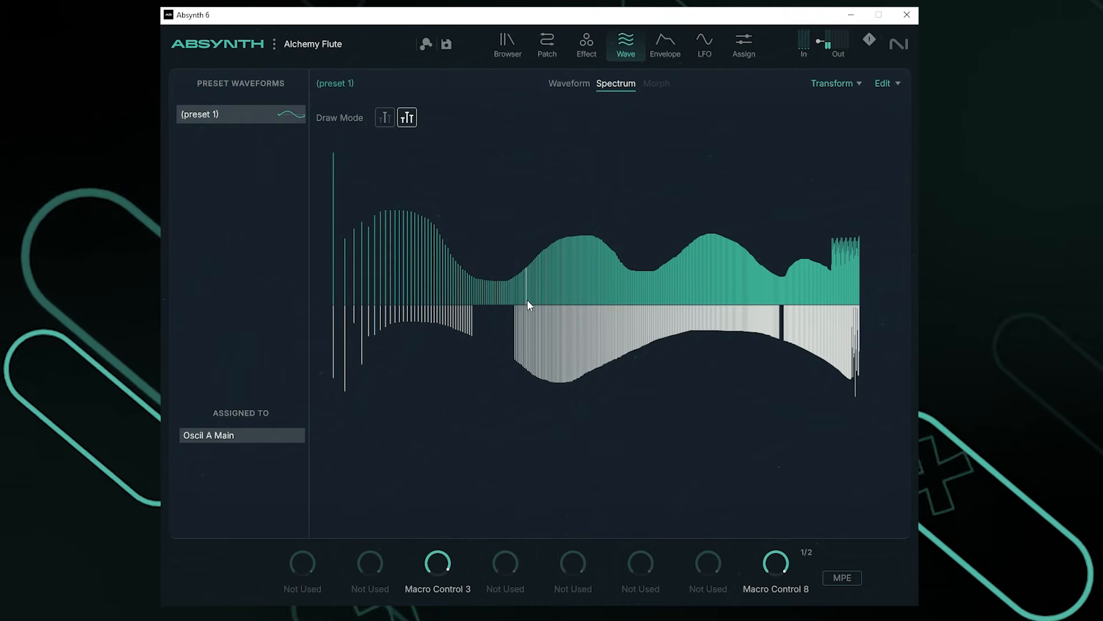
drag(562, 336, 657, 296)
mouse_move(767, 316)
mouse_down()
mouse_move(584, 488)
mouse_move(358, 558)
mouse_move(718, 395)
mouse_move(845, 389)
mouse_move(788, 223)
mouse_move(568, 246)
mouse_move(385, 149)
mouse_move(345, 160)
mouse_up()
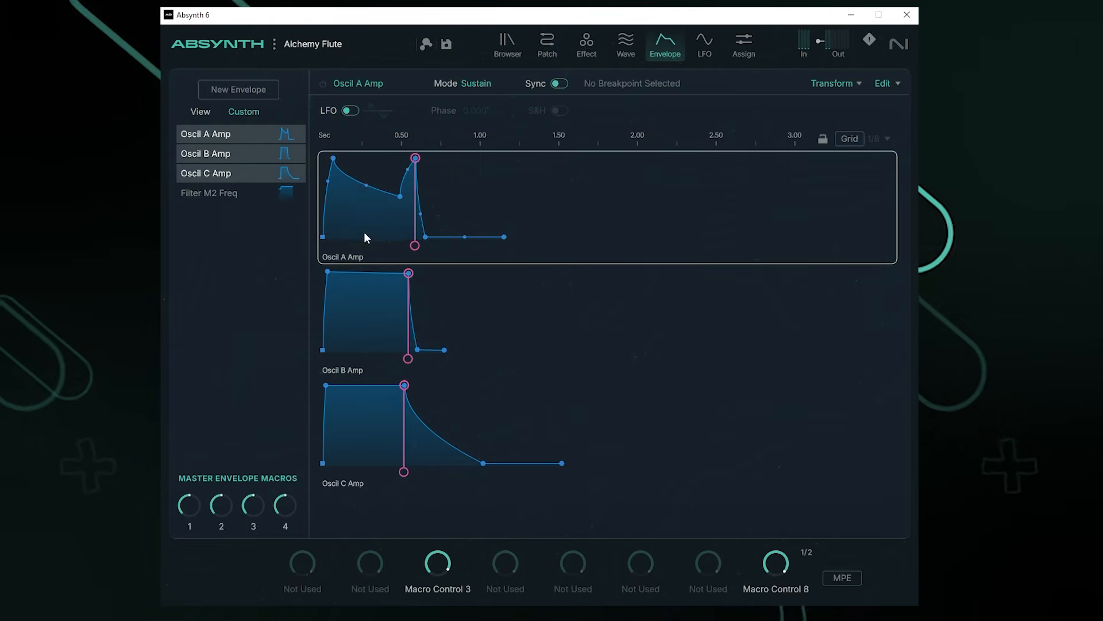
Step: Keep Oscil A Amp in Sustain mode and move its sustain point and release decay later
click(488, 84)
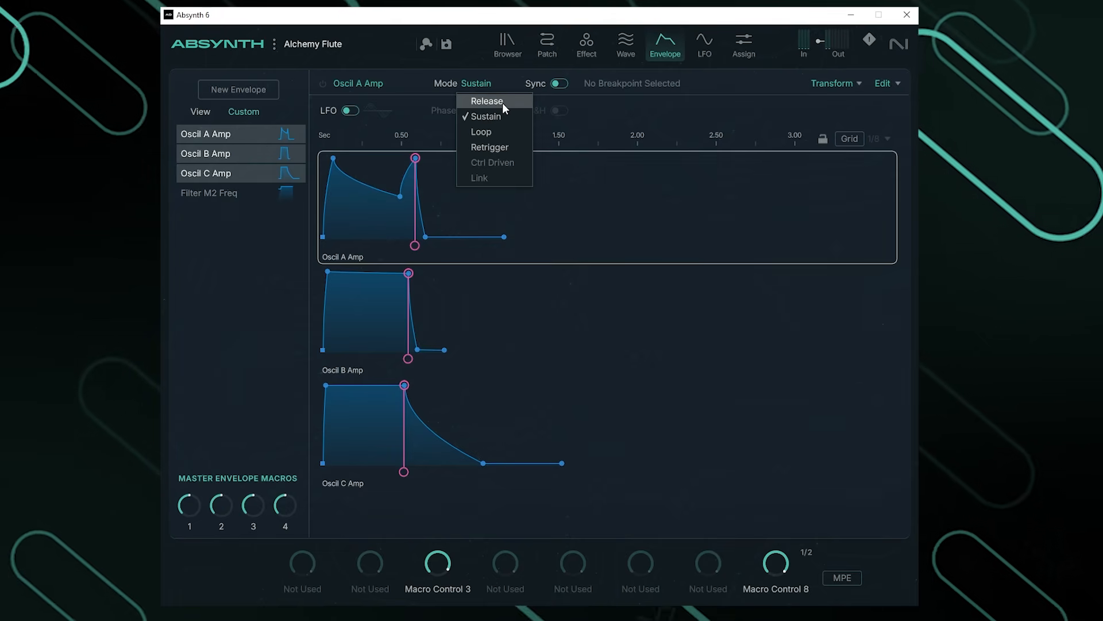
click(423, 337)
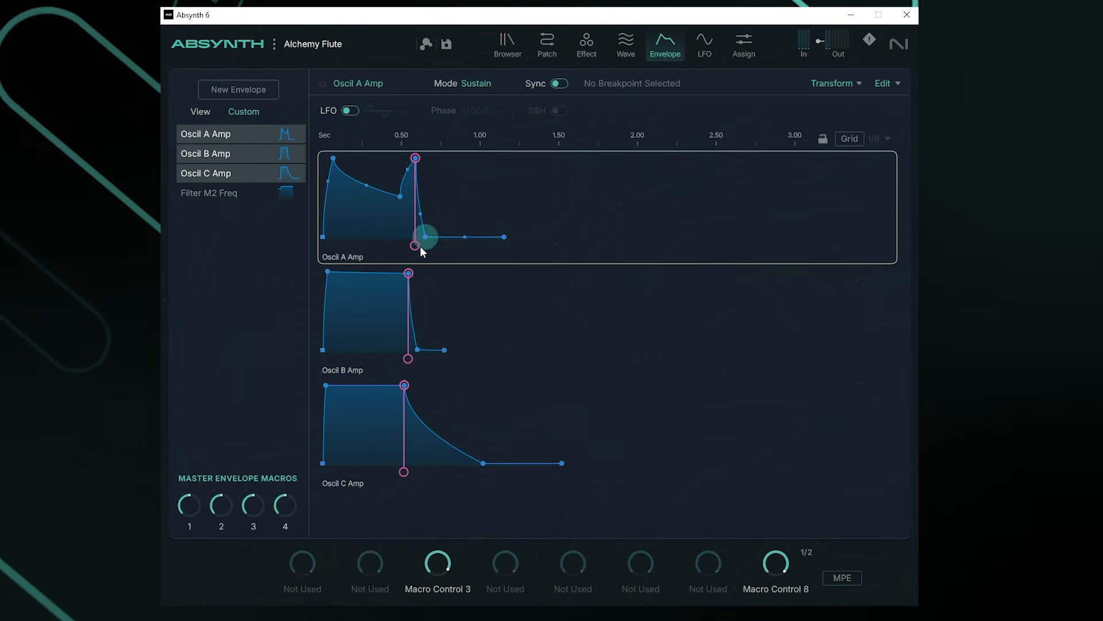
drag(415, 248, 508, 247)
drag(432, 240, 589, 235)
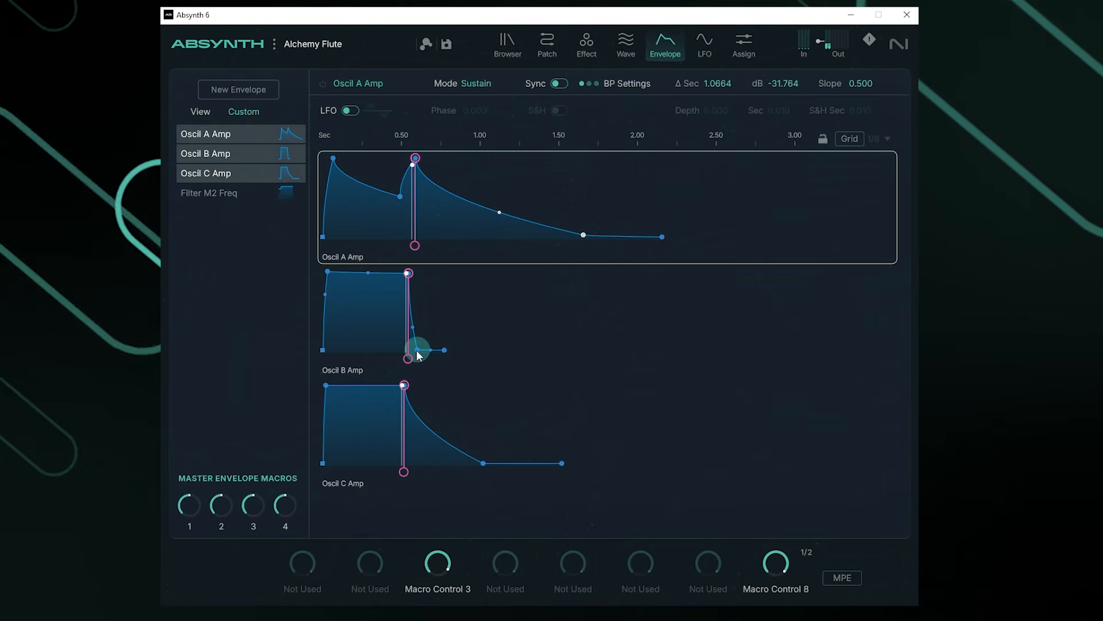
Step: Lengthen the Oscil B and C Amp release decays and move their sustain points later
drag(418, 348, 631, 348)
drag(483, 462, 678, 463)
drag(405, 386, 546, 397)
drag(408, 274, 506, 271)
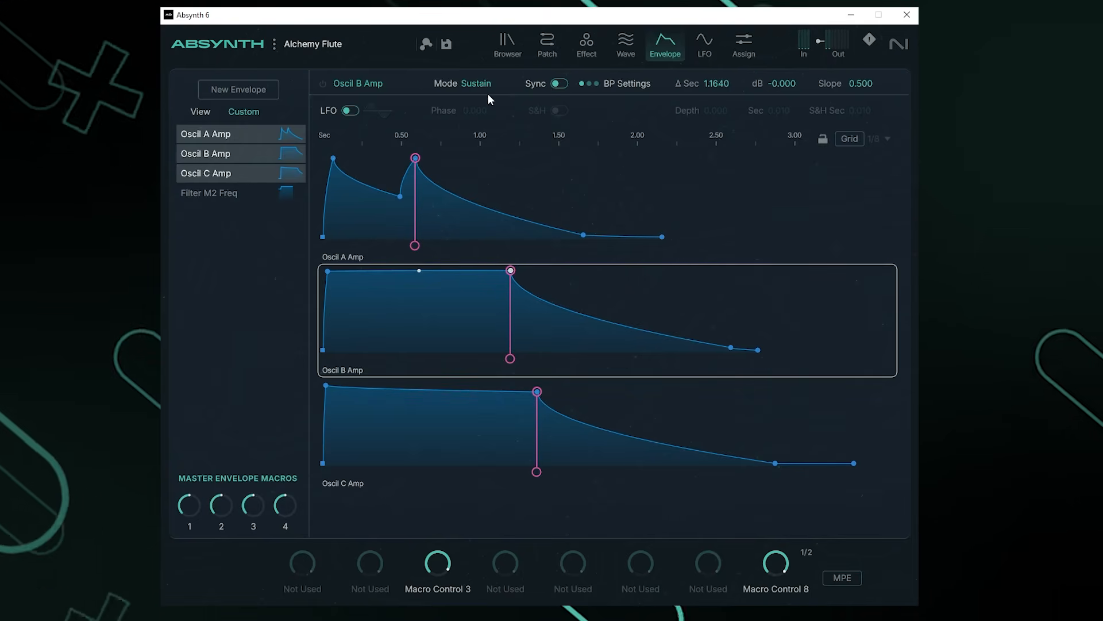
click(705, 44)
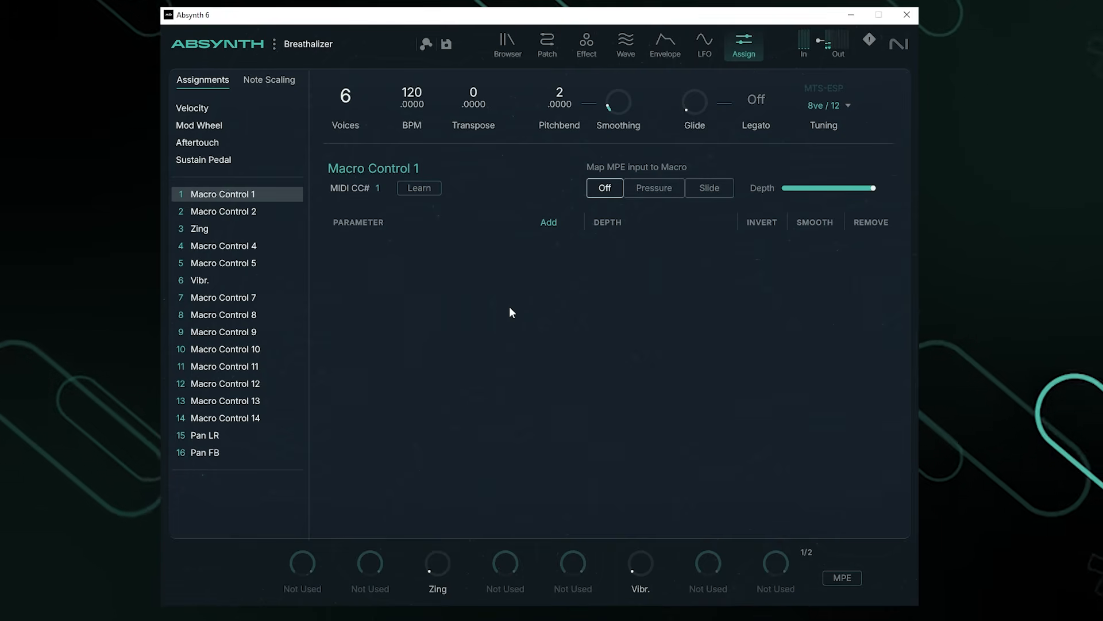
Step: In the preset browser, expand Banks, Types and Characters, then apply and clear the Arpeggiated filter
click(505, 54)
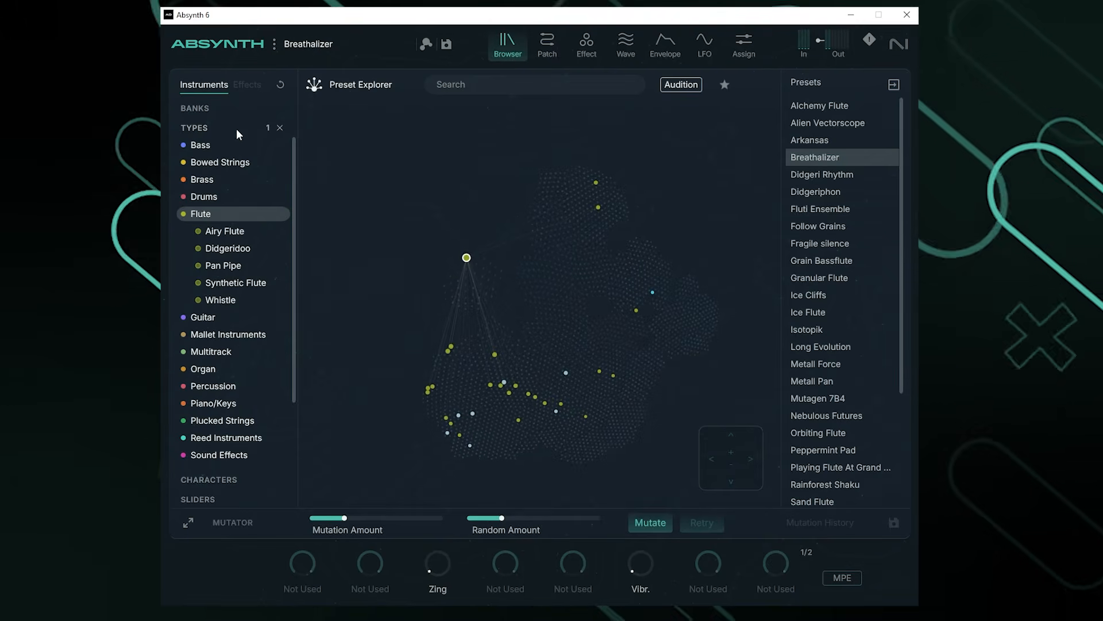
click(206, 111)
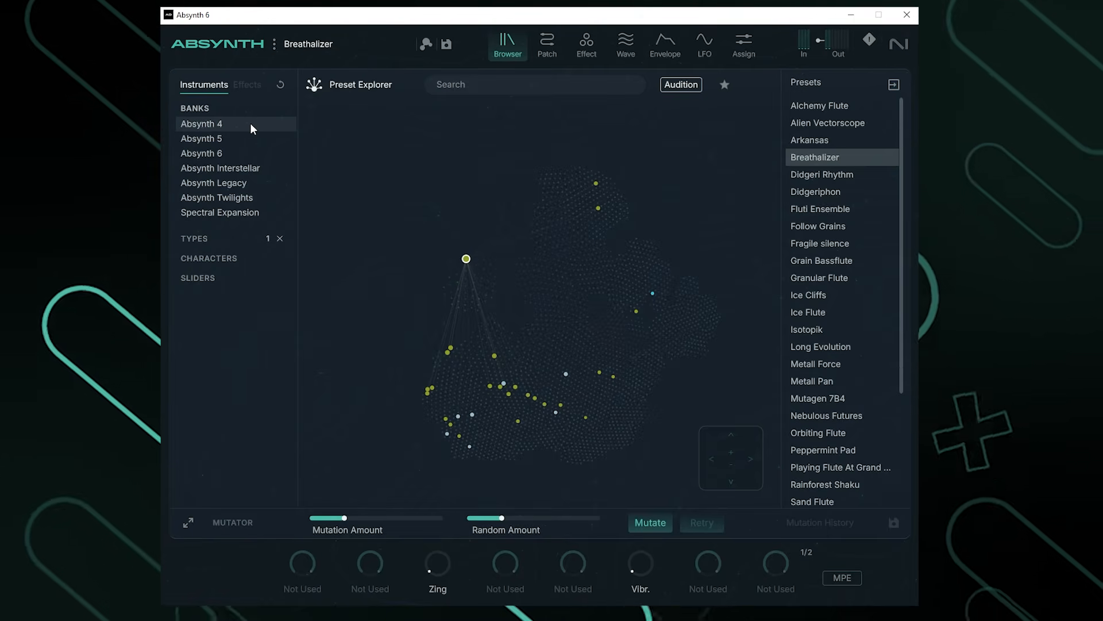
click(219, 238)
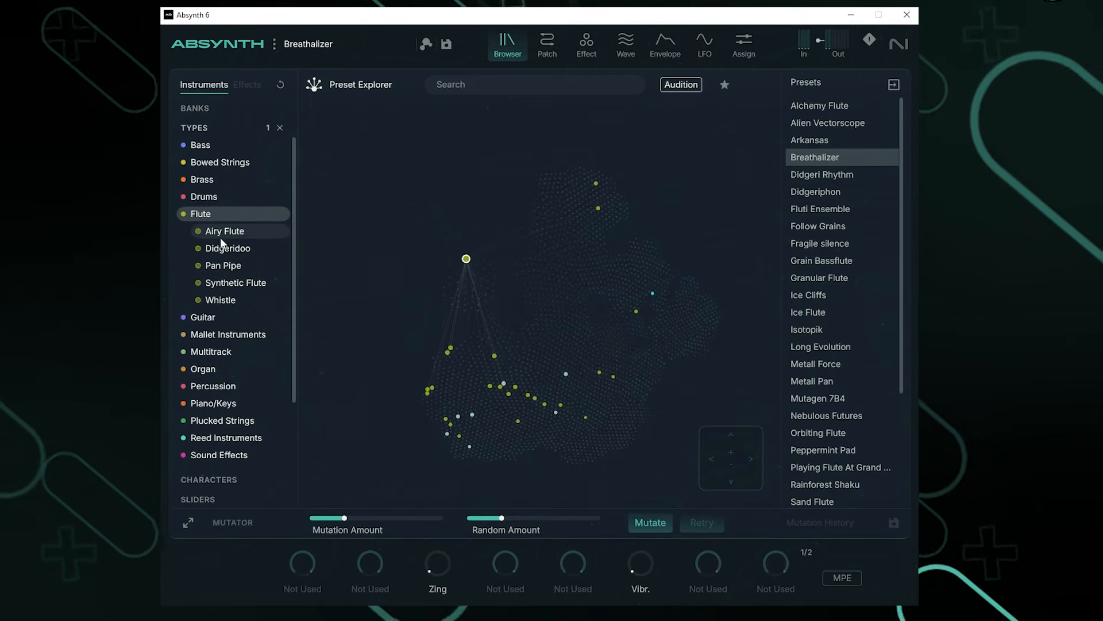
click(209, 479)
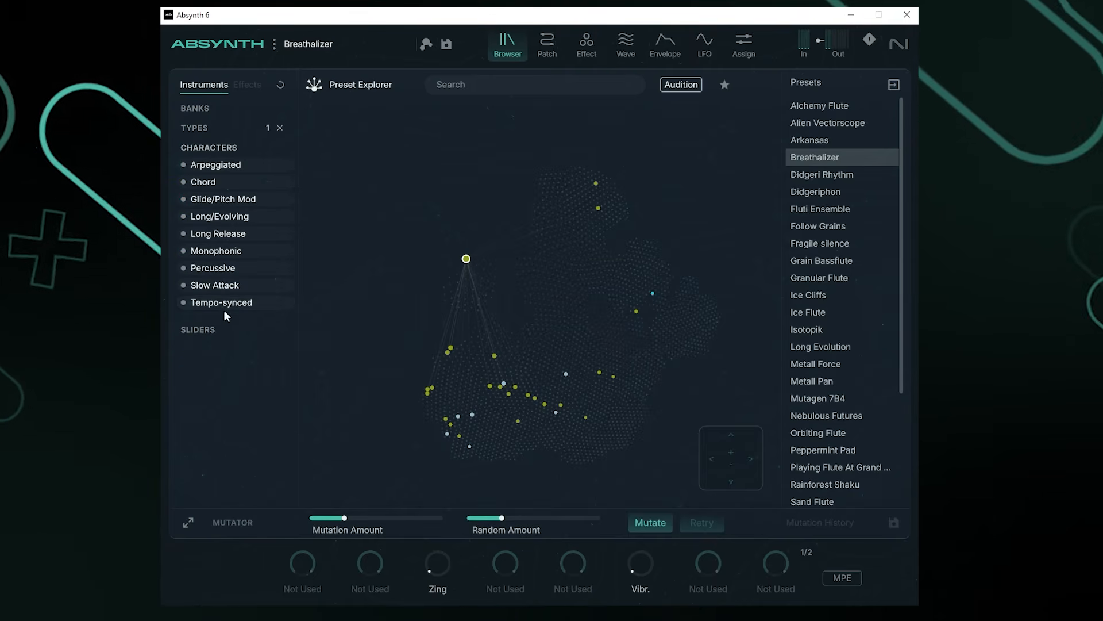
click(238, 169)
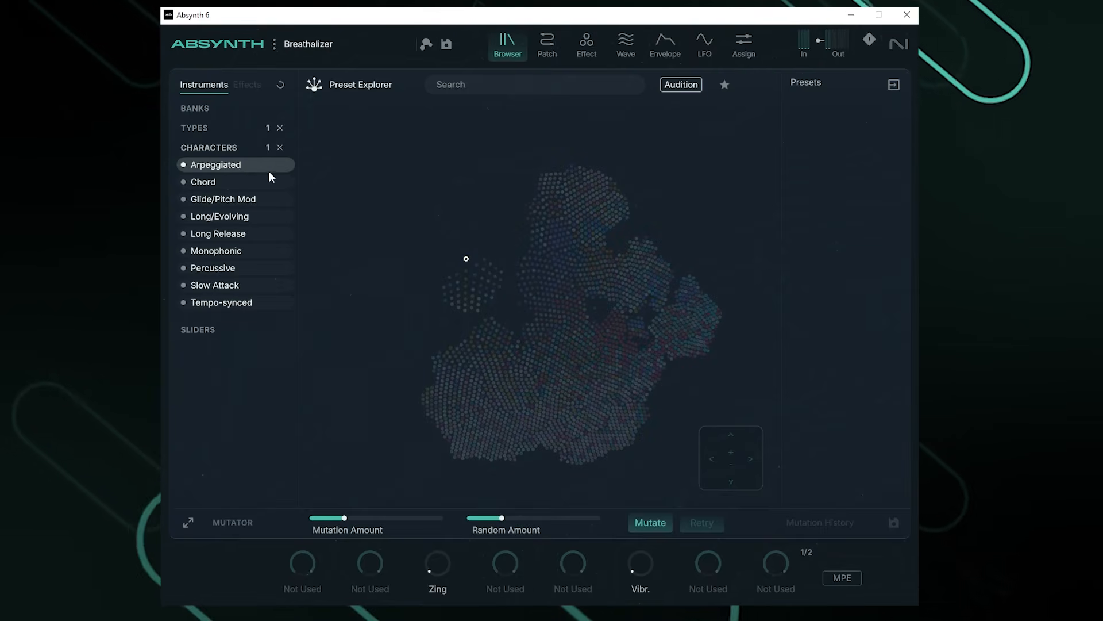
click(238, 167)
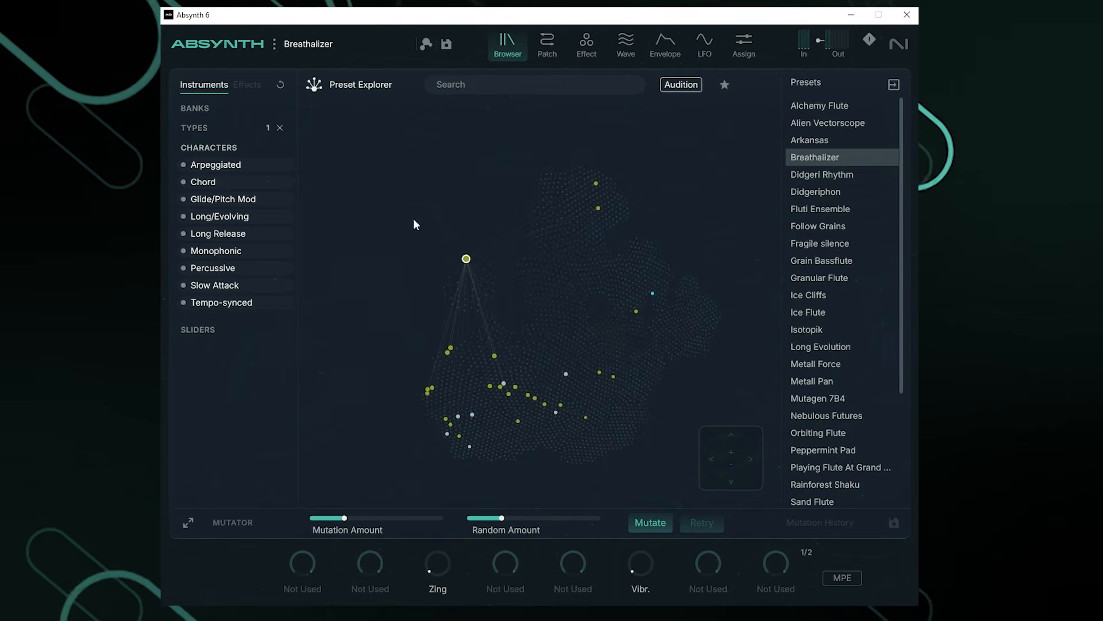
Step: Show the browser's Sliders, then collapse and re-expand the Preset Mutation panel
click(197, 330)
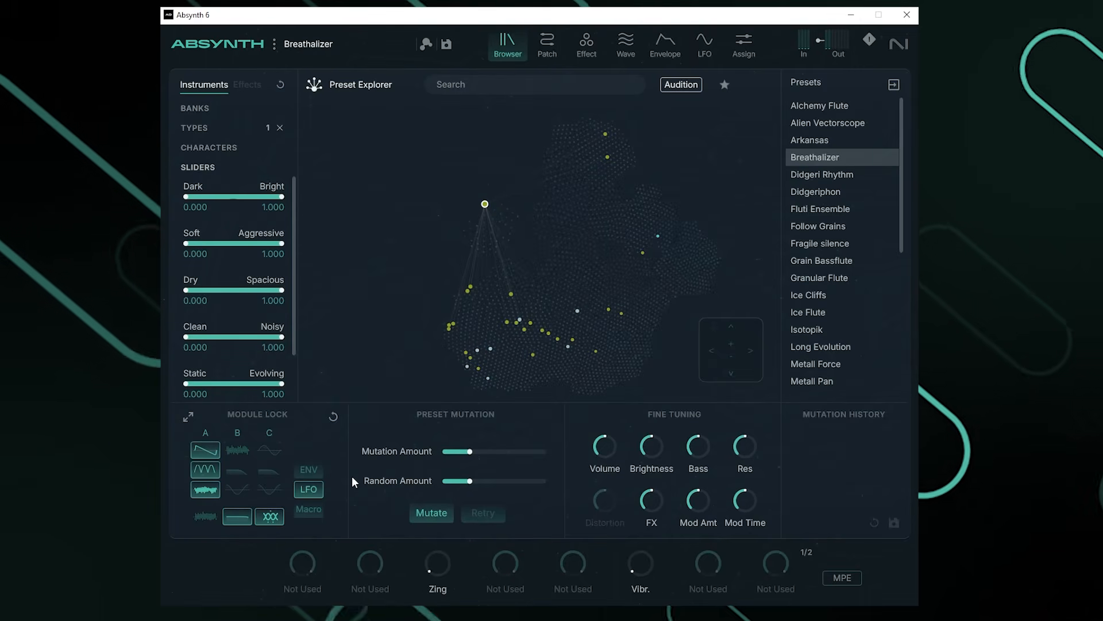
click(187, 416)
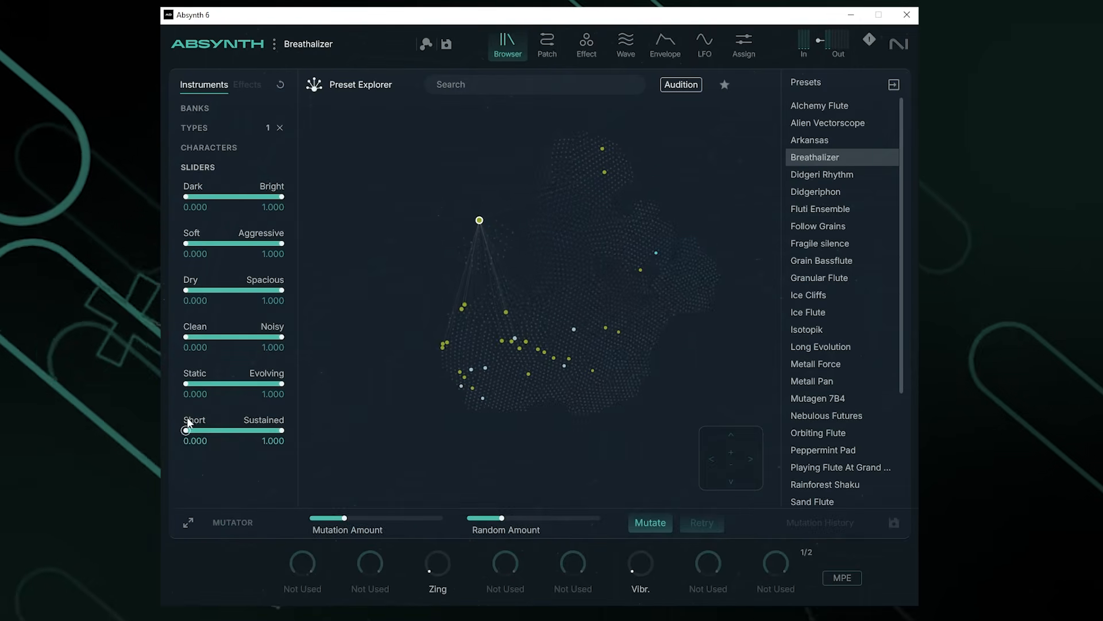
click(185, 523)
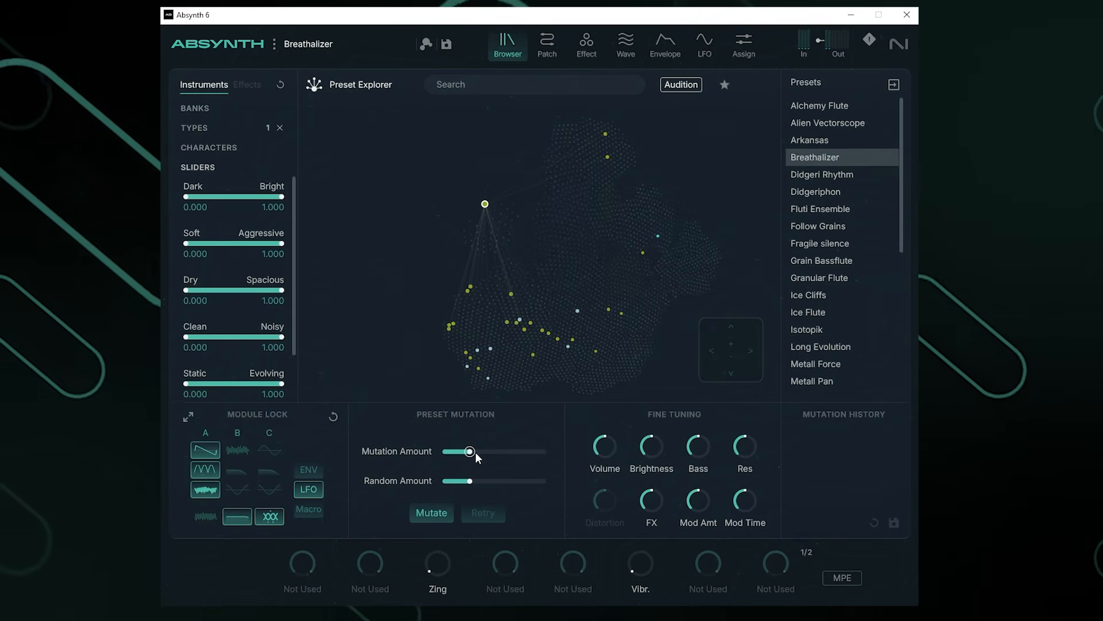
Step: Raise the Mutation Amount and mutate Breathalizer into Breathalizer M 1
drag(469, 453, 523, 454)
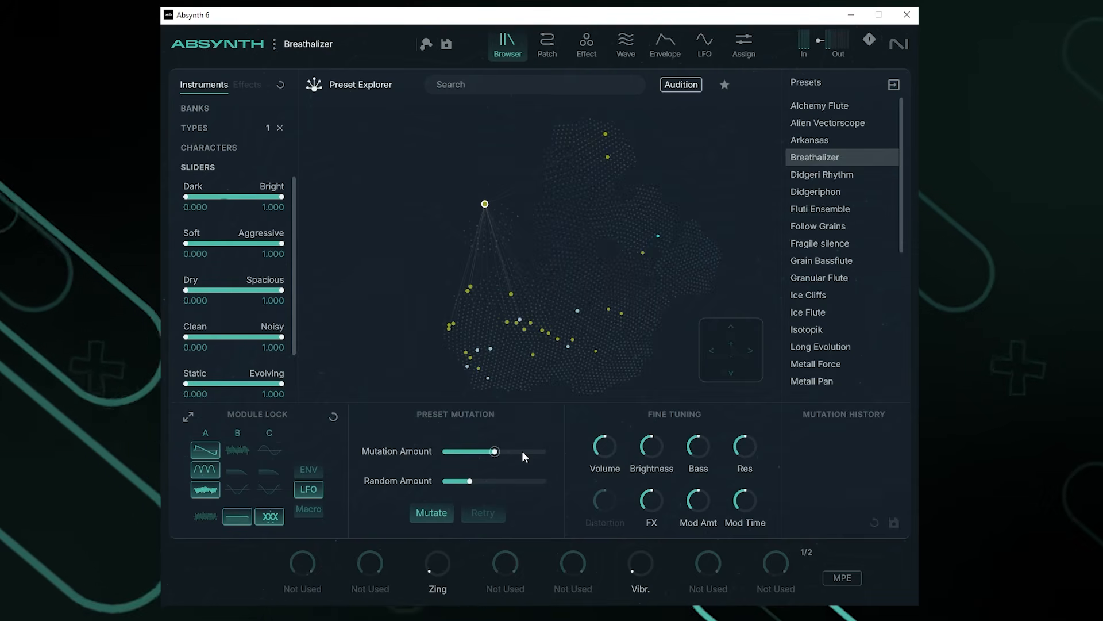
click(428, 513)
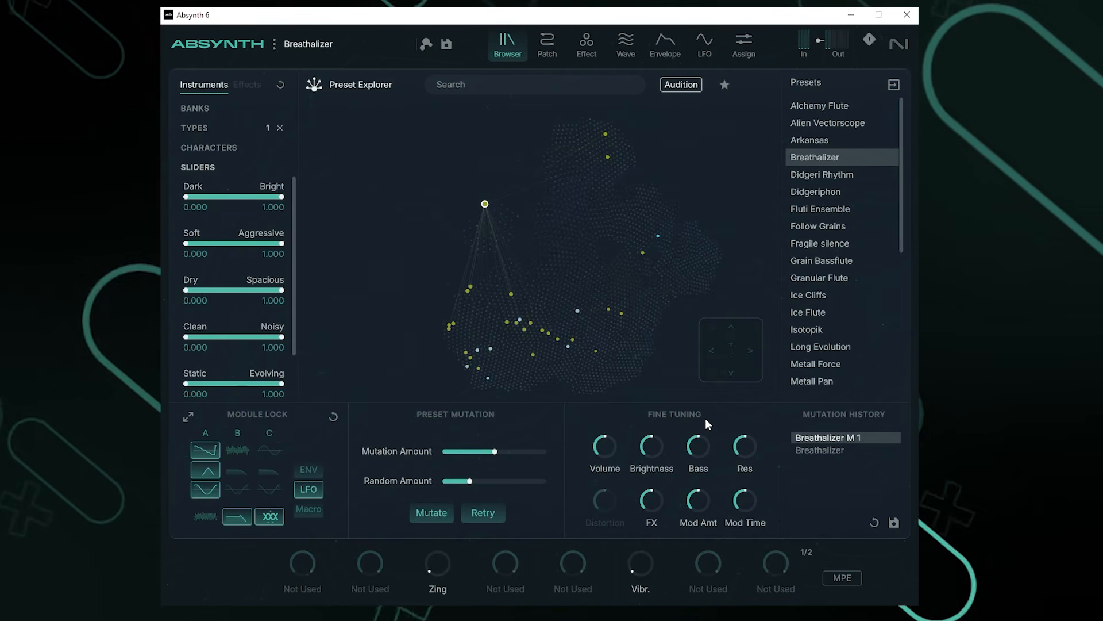
Step: Raise the FX fine-tuning amount of Breathalizer M 1 and retry the mutation twice
mouse_move(663, 527)
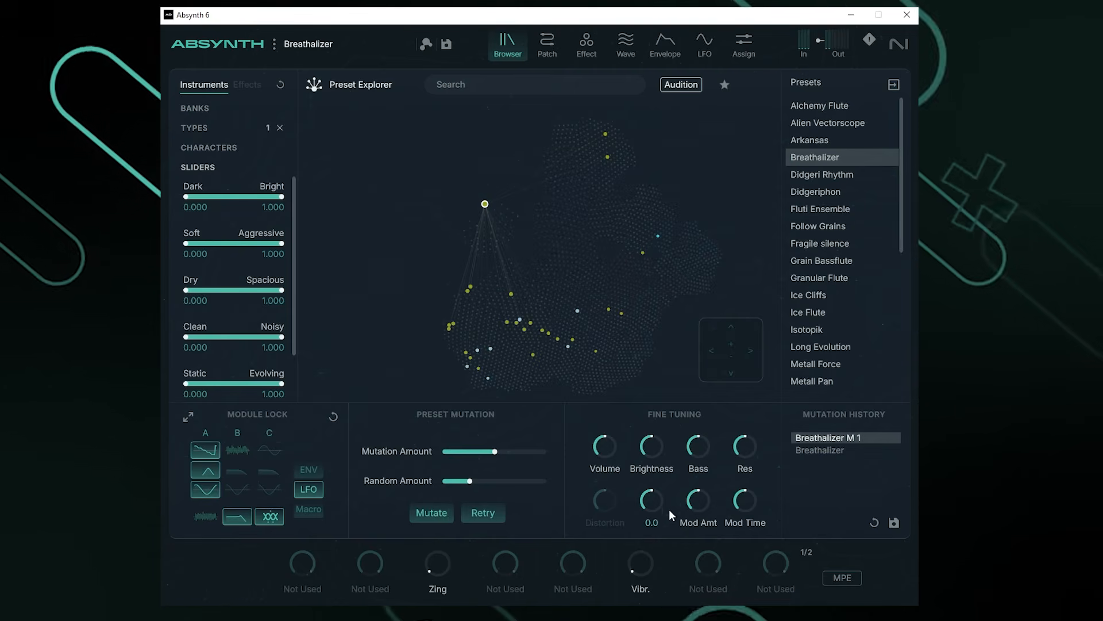
drag(649, 507, 659, 270)
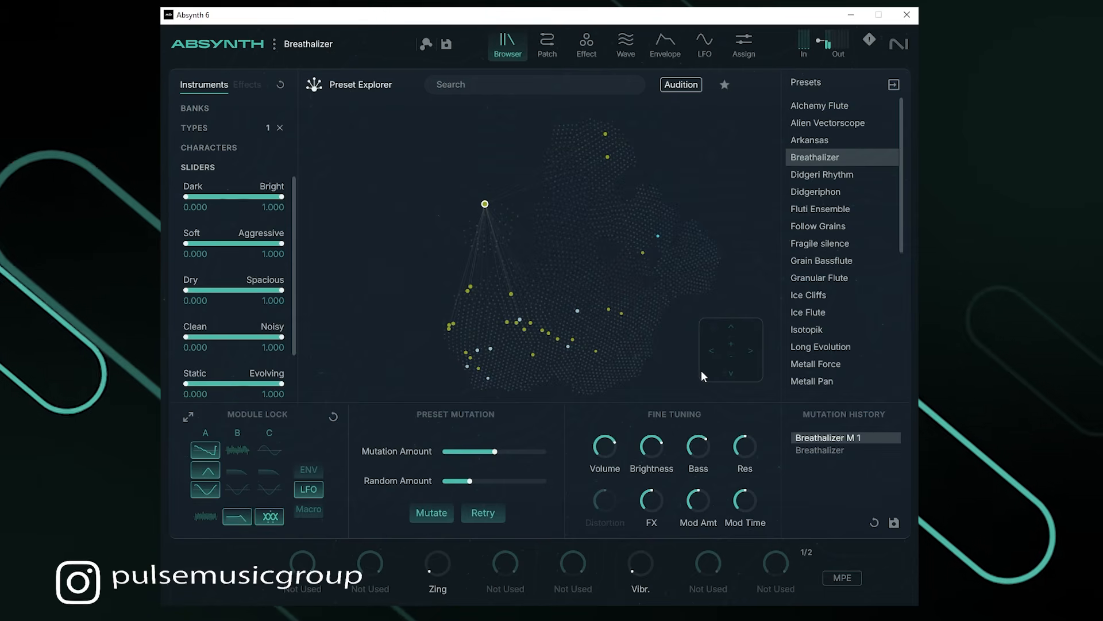
click(471, 515)
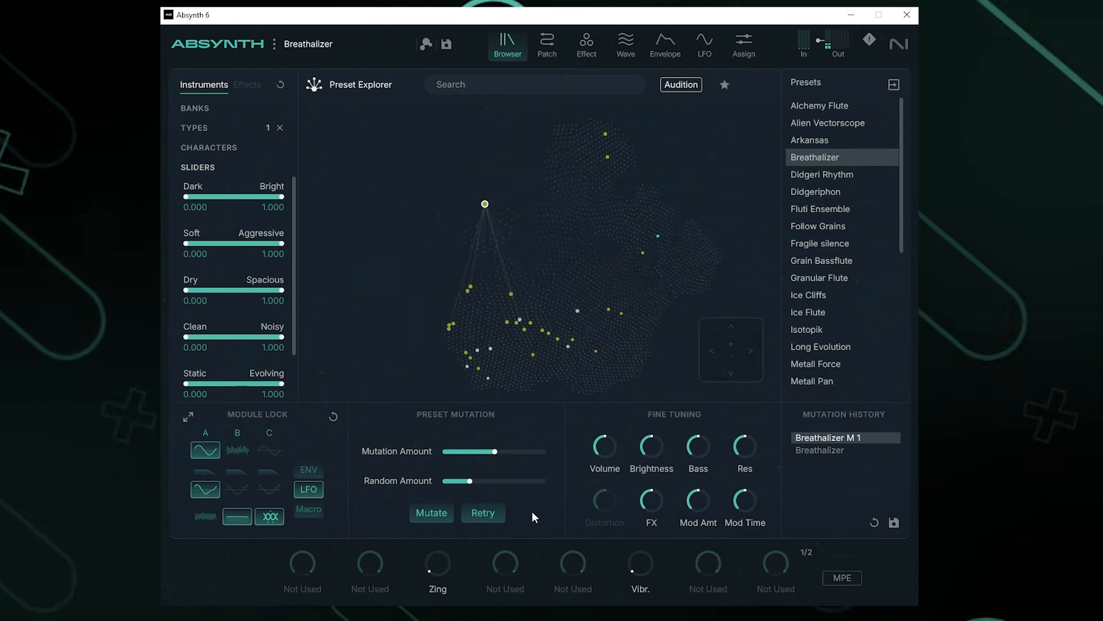
click(503, 502)
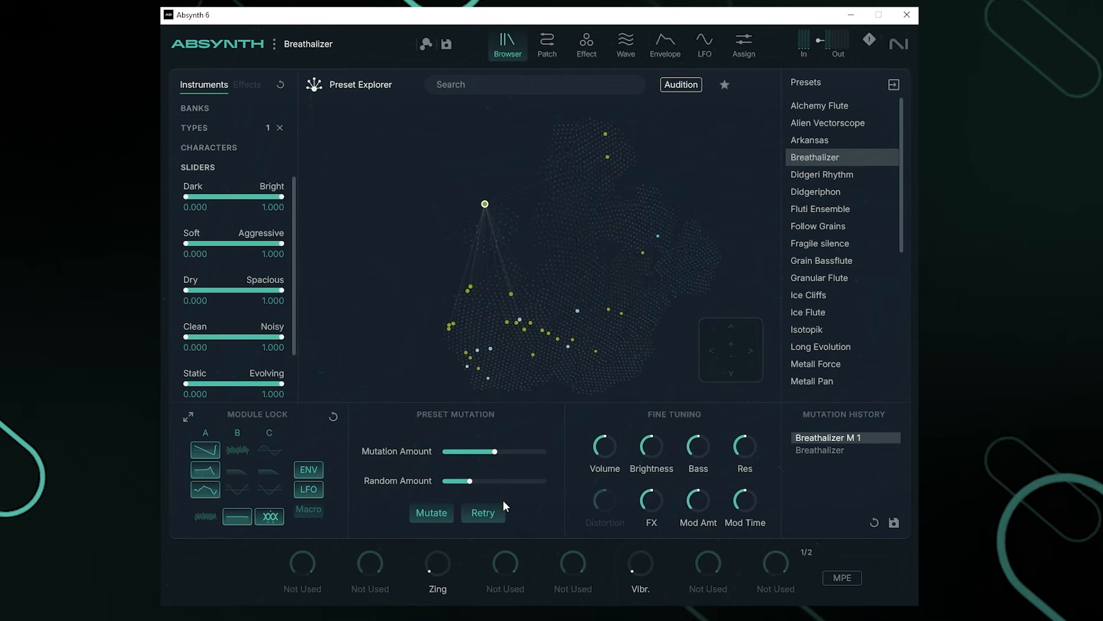